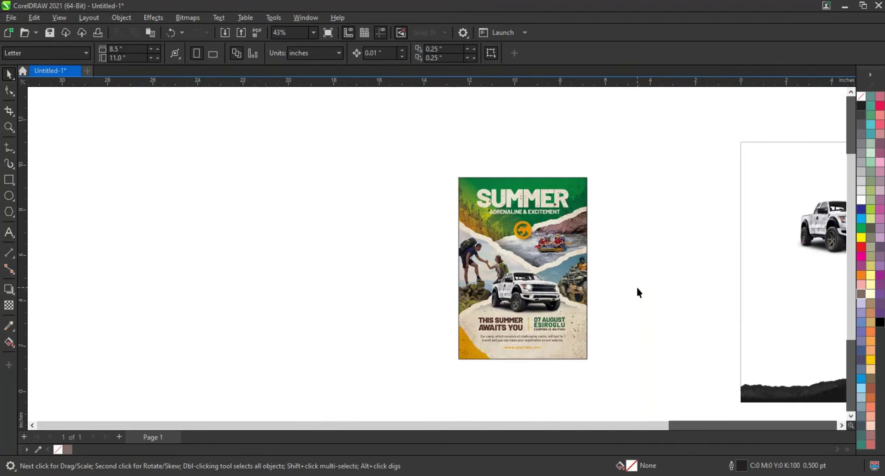
- Move the dark torn-paper strip into the empty area beside the reference poster and scale it down to about 6.28 inches wide
drag(763, 395, 253, 247)
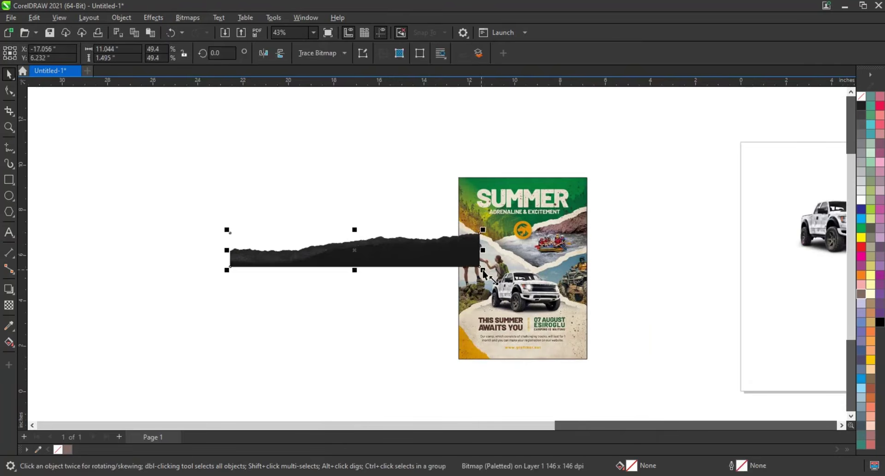
drag(480, 267, 382, 186)
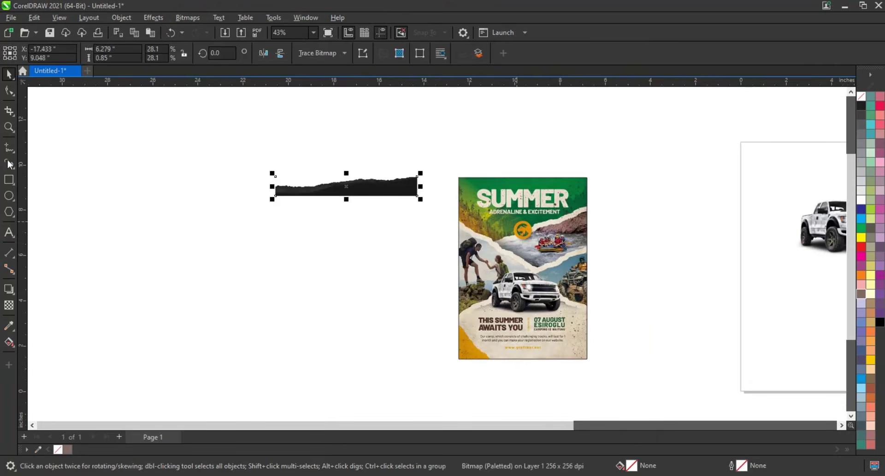
click(10, 128)
drag(202, 150, 613, 371)
key(space)
drag(376, 137, 126, 139)
click(245, 166)
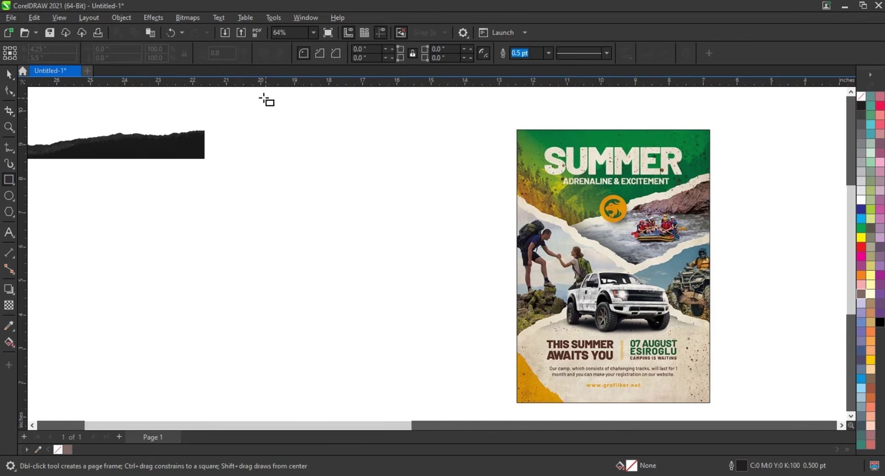
- Draw a portrait rectangle between the torn strip and the poster and enlarge it to about 7.37 by 10.48 inches
drag(262, 98, 469, 392)
scroll(233, 188, down, 1)
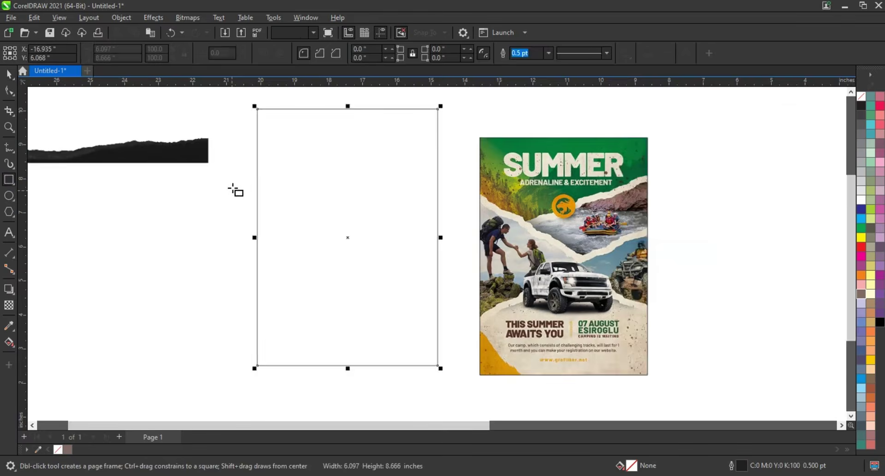
drag(415, 347, 438, 378)
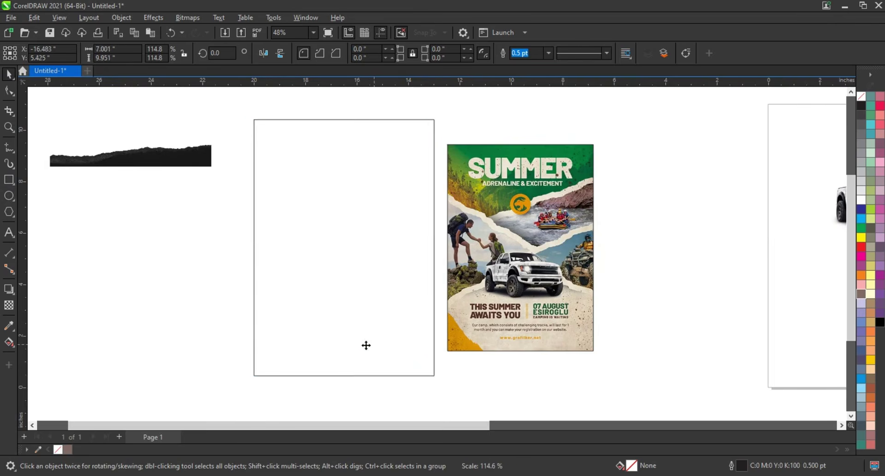
drag(366, 346, 356, 348)
drag(429, 121, 433, 110)
click(437, 162)
- Fill the portrait rectangle with 80% black
click(9, 126)
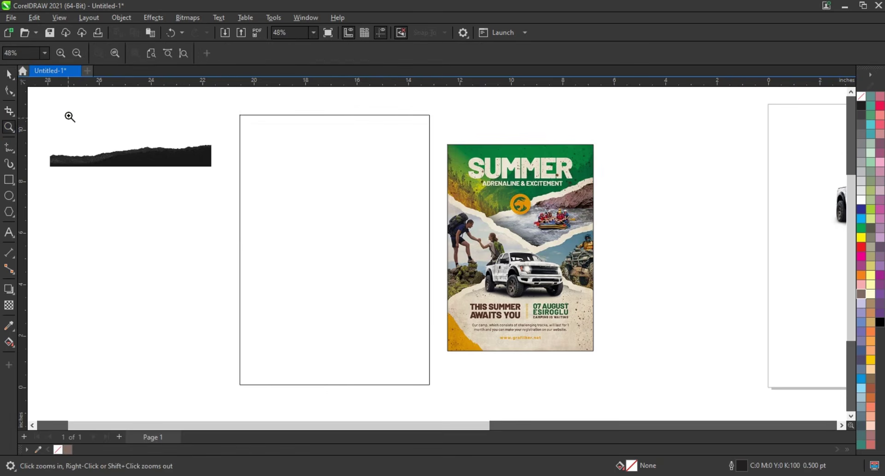
drag(628, 367, 634, 366)
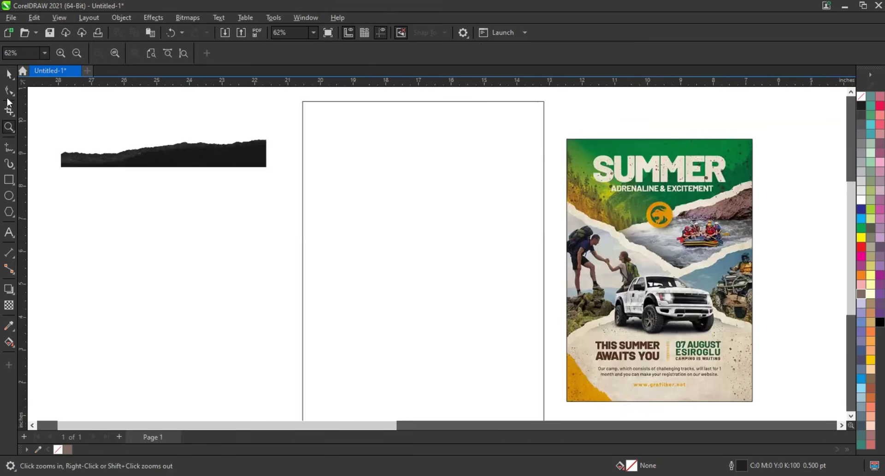
click(9, 75)
click(209, 160)
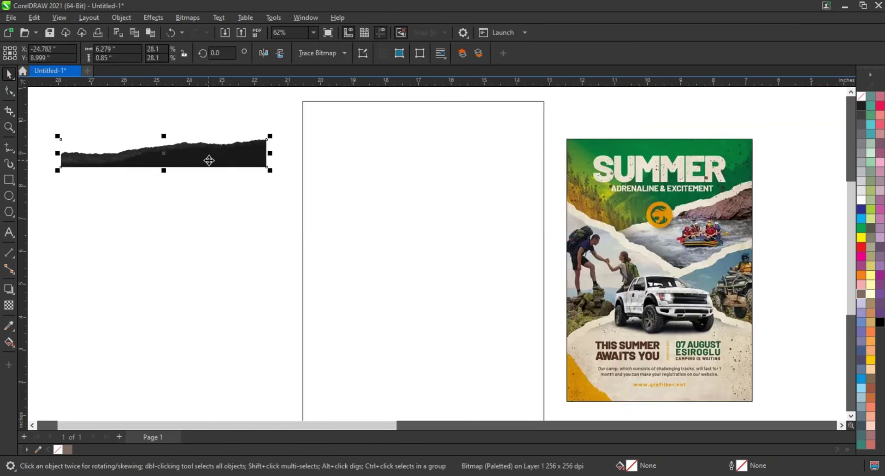
click(342, 202)
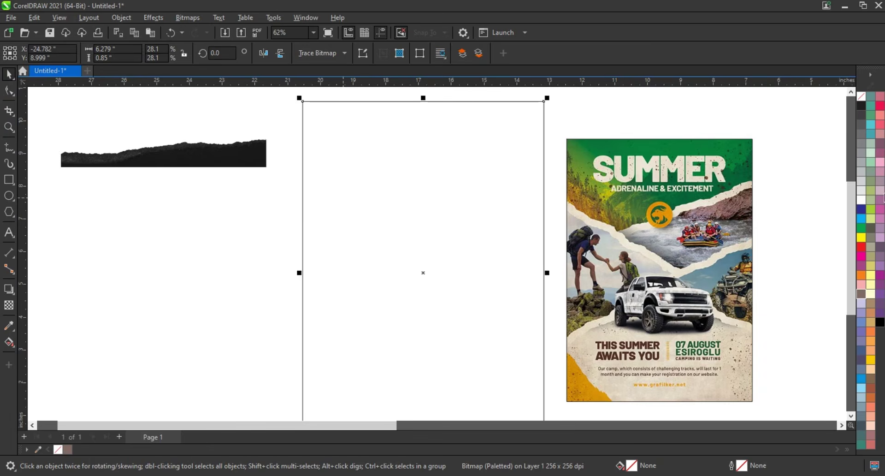
click(863, 128)
- Bring the torn strip to the front, centre it across the rectangle's upper part, and fill the rectangle with light grey
drag(205, 161, 351, 183)
key(shift+Page_Up)
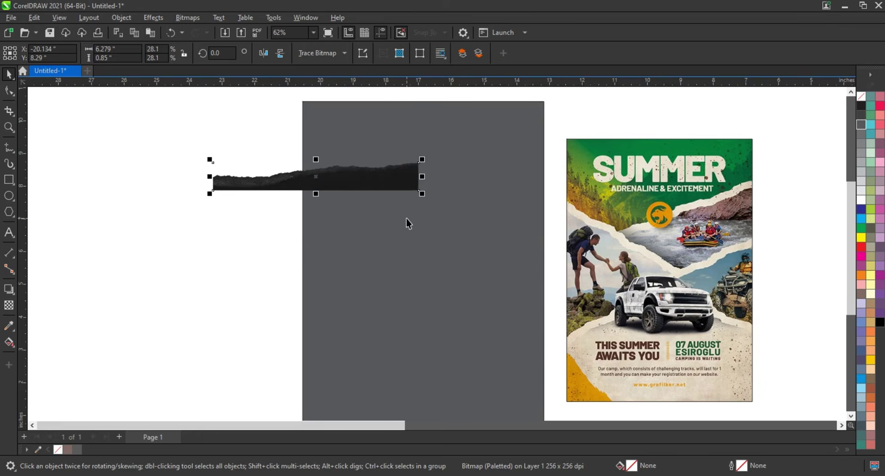
click(407, 218)
click(862, 164)
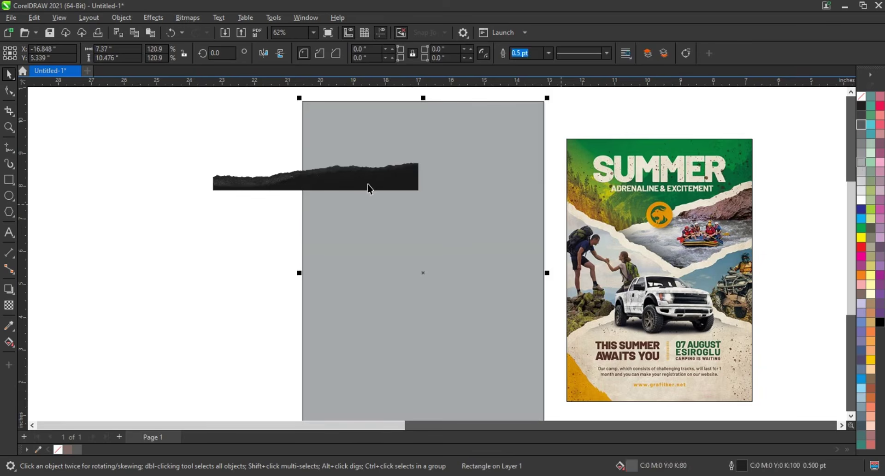
drag(369, 183, 472, 198)
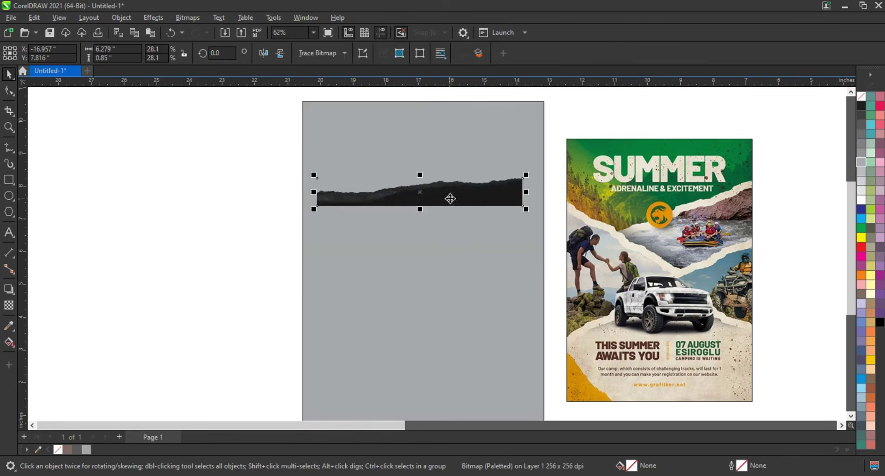
- Convert the torn strip to a 300 dpi CMYK Color (32-bit) bitmap with anti-aliasing and a transparent background
click(9, 127)
drag(581, 220, 581, 220)
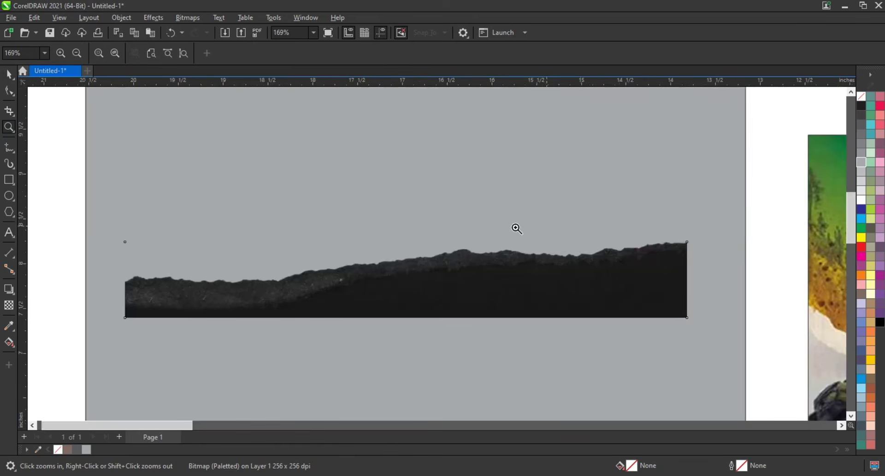
click(9, 75)
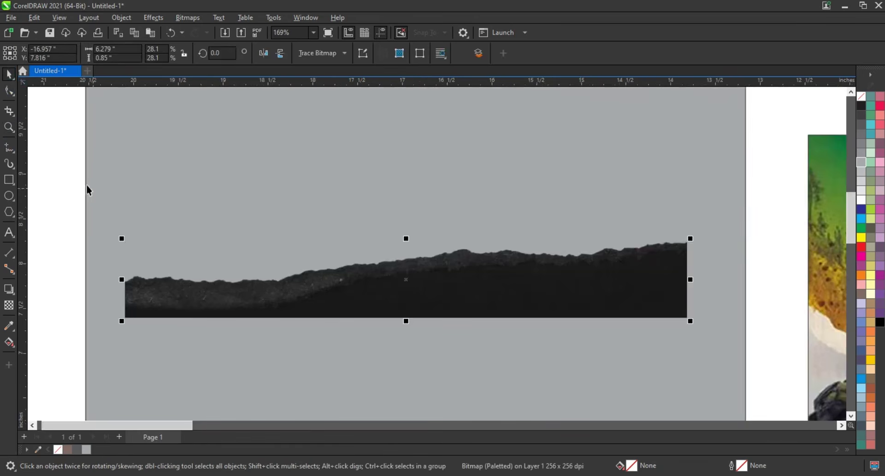
click(189, 20)
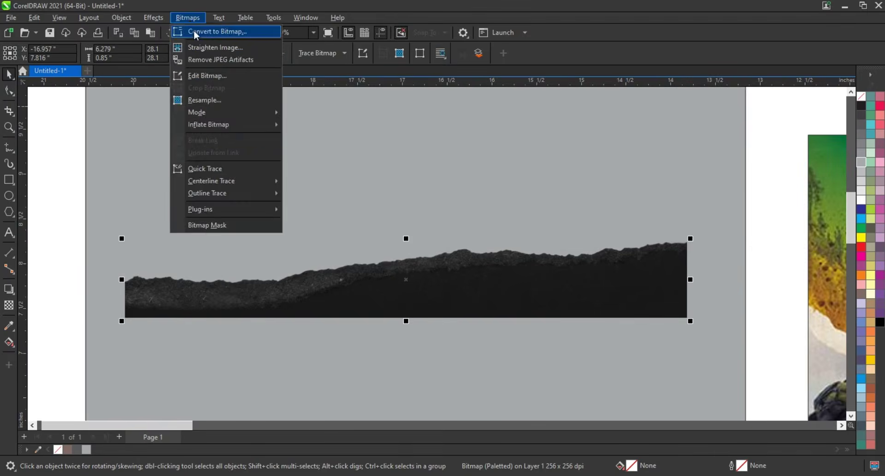
click(193, 30)
drag(460, 167, 672, 114)
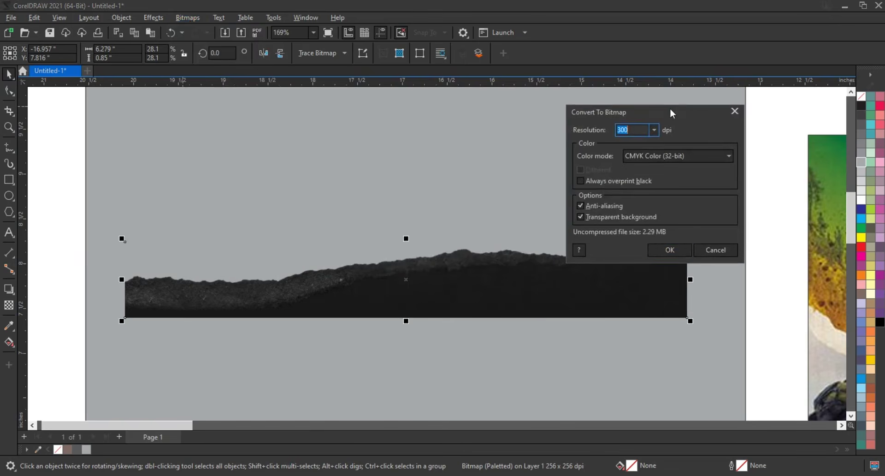
click(672, 250)
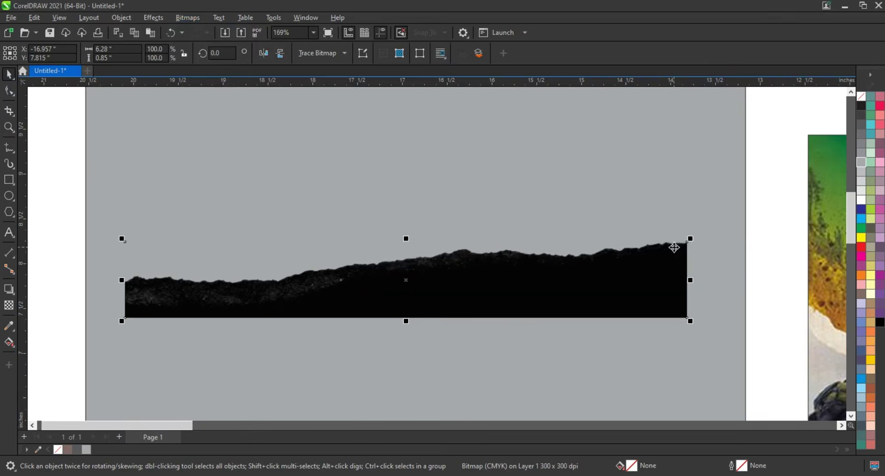
- Duplicate the strip just below itself and whiten the upper one with brightness 87, contrast 18 and intensity -3
drag(479, 287, 478, 377)
click(475, 287)
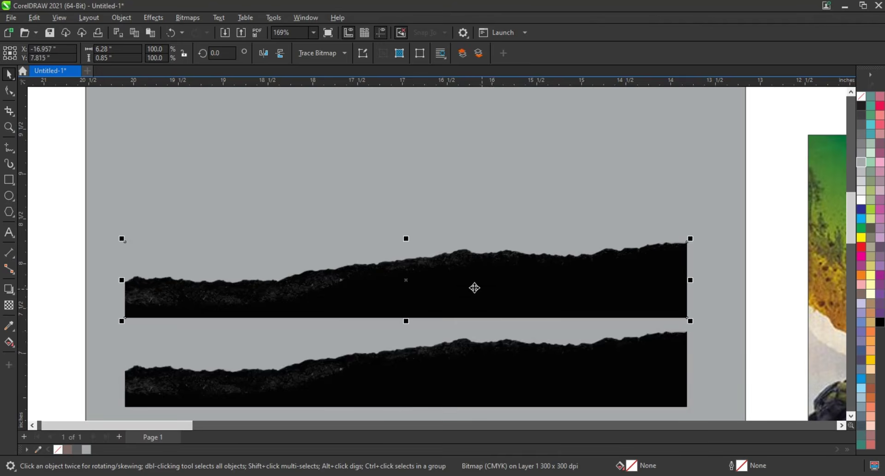
click(166, 22)
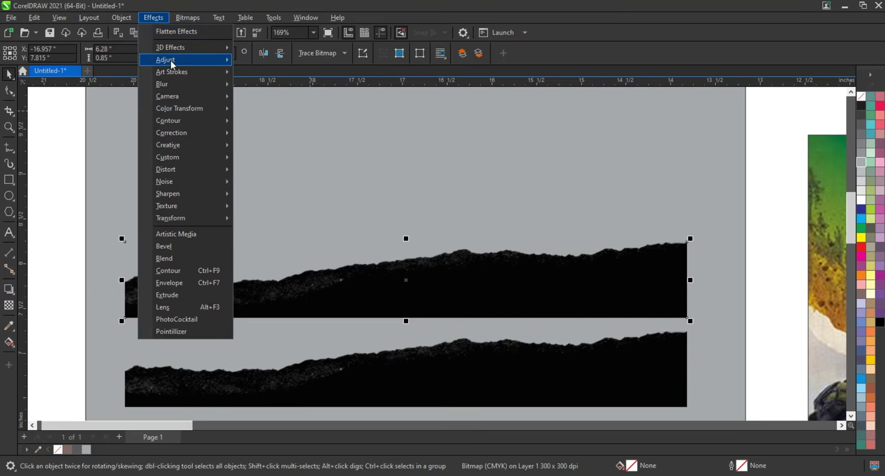
mouse_move(171, 62)
click(288, 151)
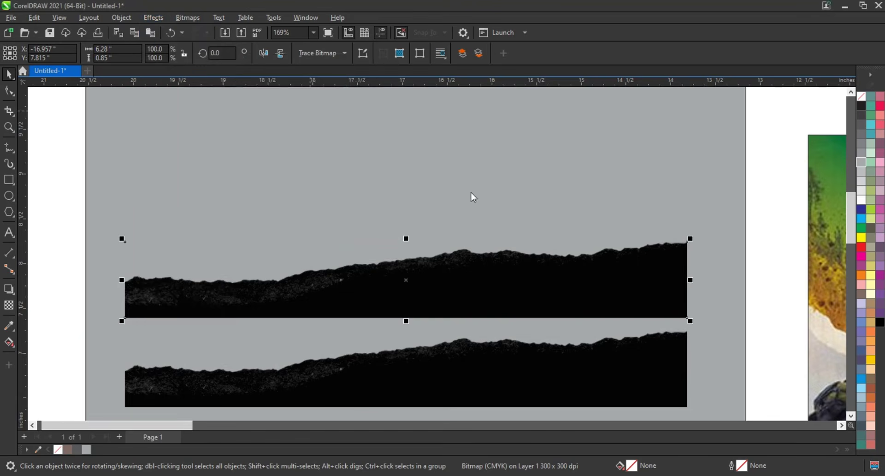
drag(465, 187, 545, 130)
click(566, 157)
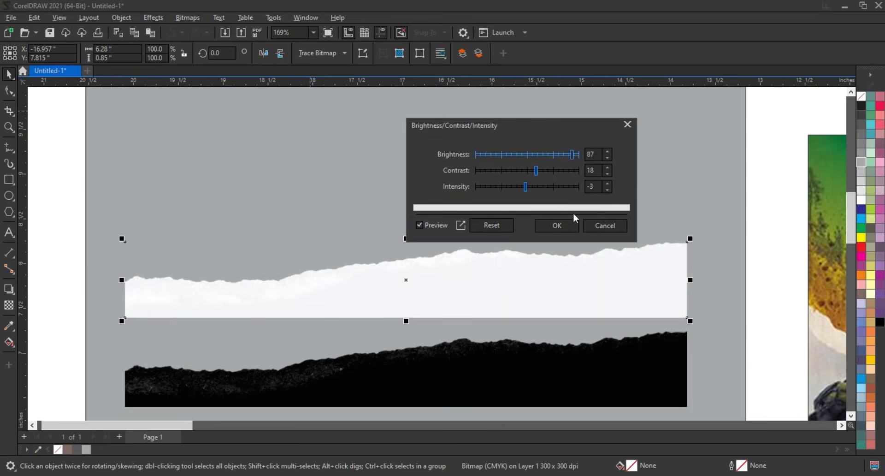
click(566, 226)
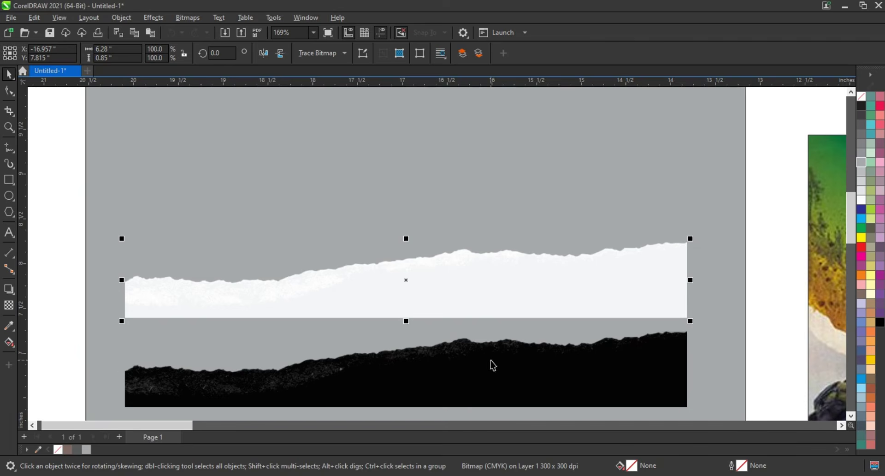
- Move the lower black strip up over the white one, leaving only a thin white torn edge above it
click(492, 363)
key(Up)
key(Up)
key(Up)
key(Up)
key(Up)
key(Up)
key(Up)
key(Up)
key(Up)
key(Up)
key(Up)
key(Up)
key(Up)
key(Up)
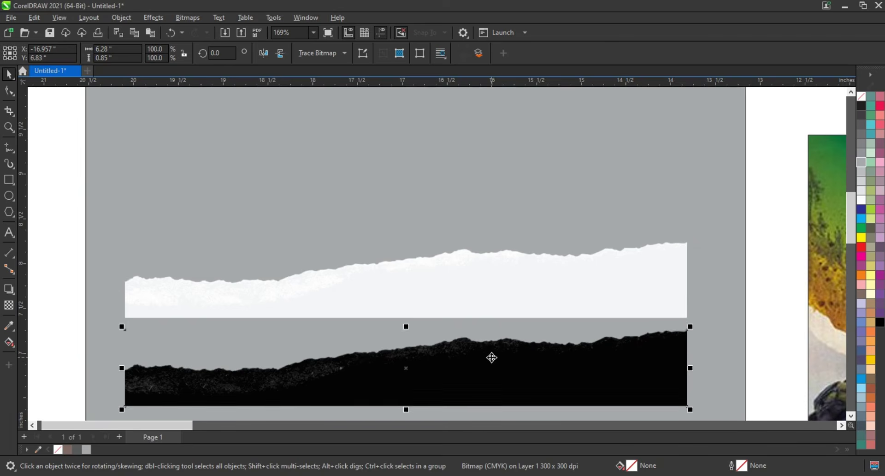
drag(492, 357, 493, 310)
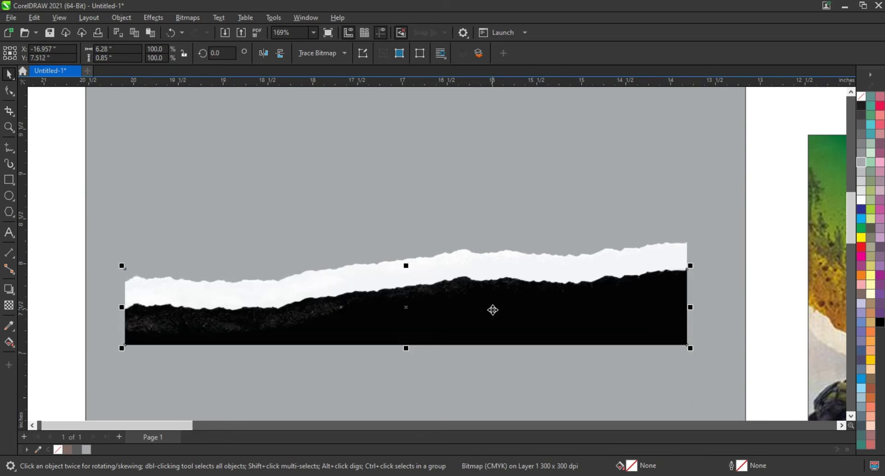
key(Up)
key(Up)
key(Up)
key(Up)
key(Up)
key(Up)
key(Up)
key(Up)
key(Up)
key(Up)
key(Up)
key(Up)
key(Up)
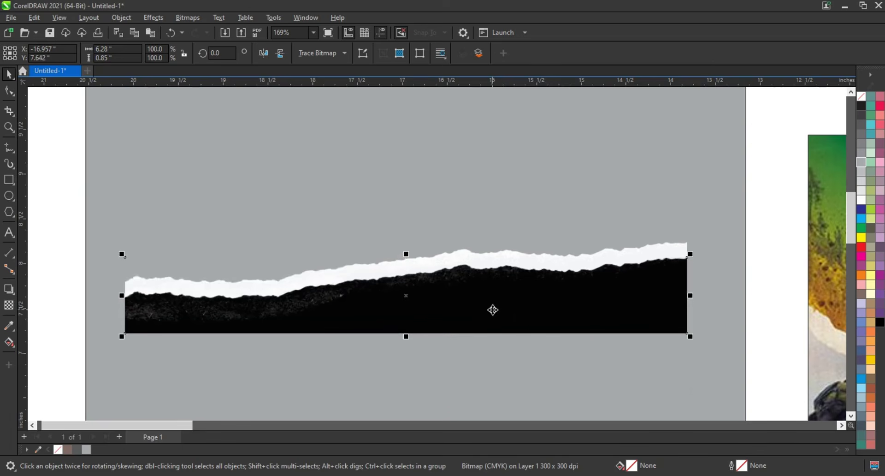
key(Up)
key(Up)
key(Up)
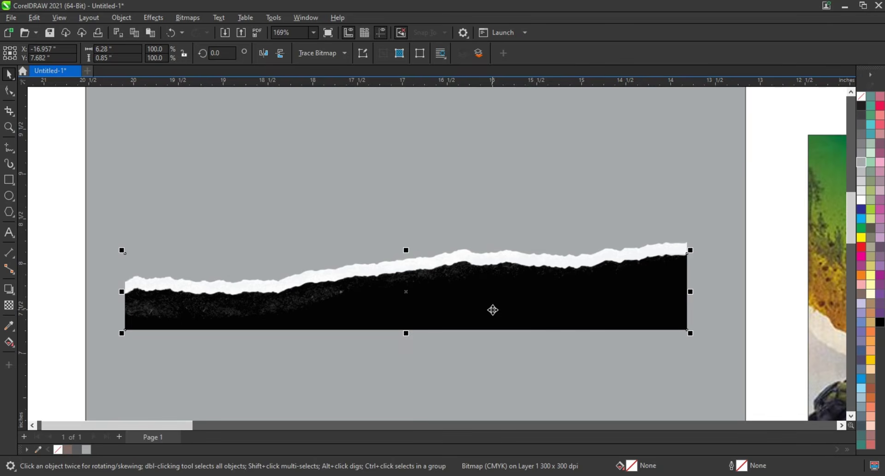
key(Escape)
- Draw a closed four-sided shape about 6.25 by 3.14 inches with straight lines, extending down from inside the black strip
scroll(383, 207, down, 2)
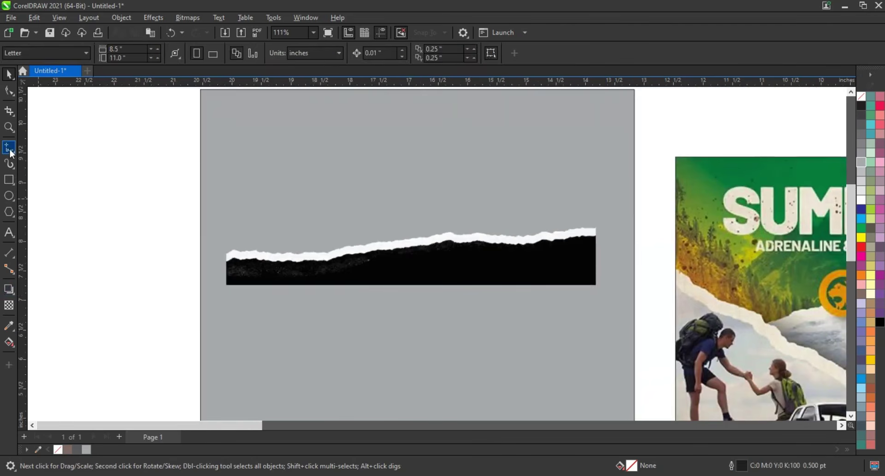
key(F5)
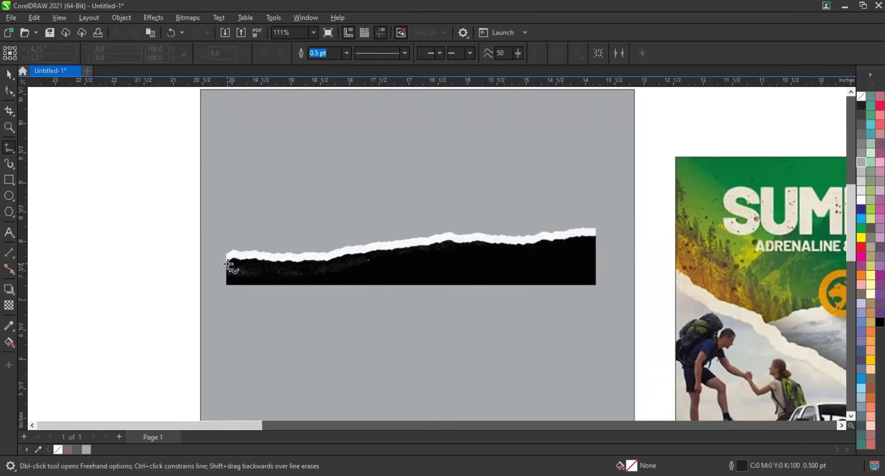
click(227, 264)
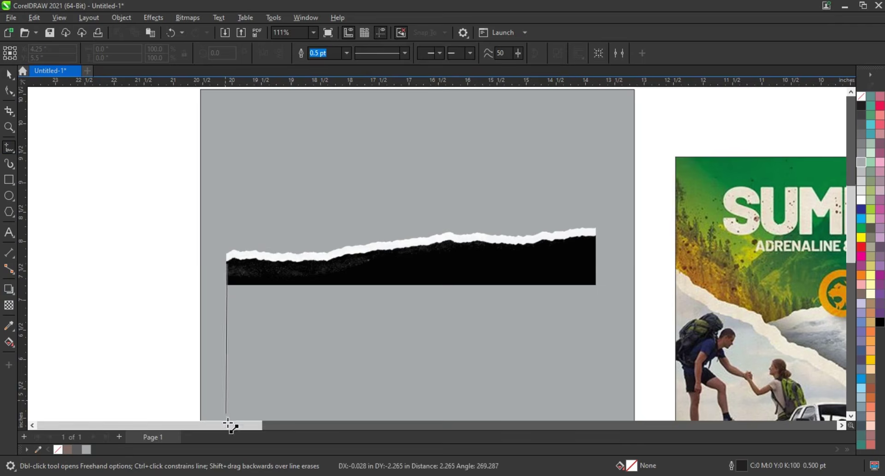
double_click(226, 405)
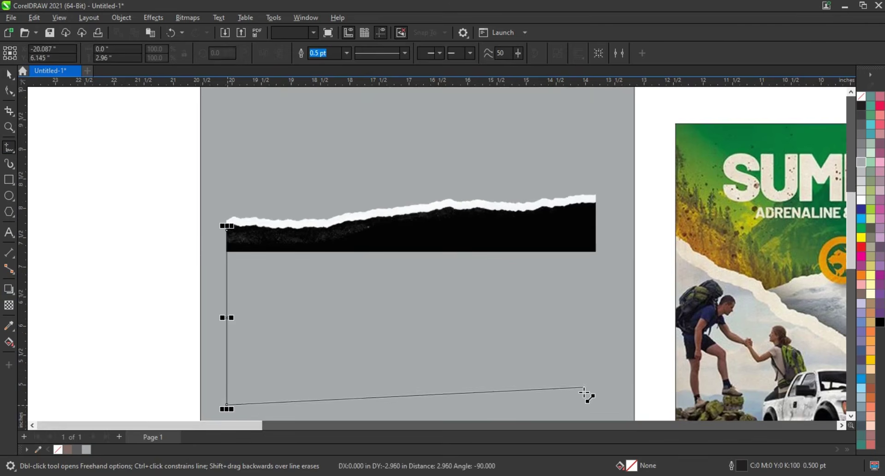
double_click(593, 401)
click(595, 227)
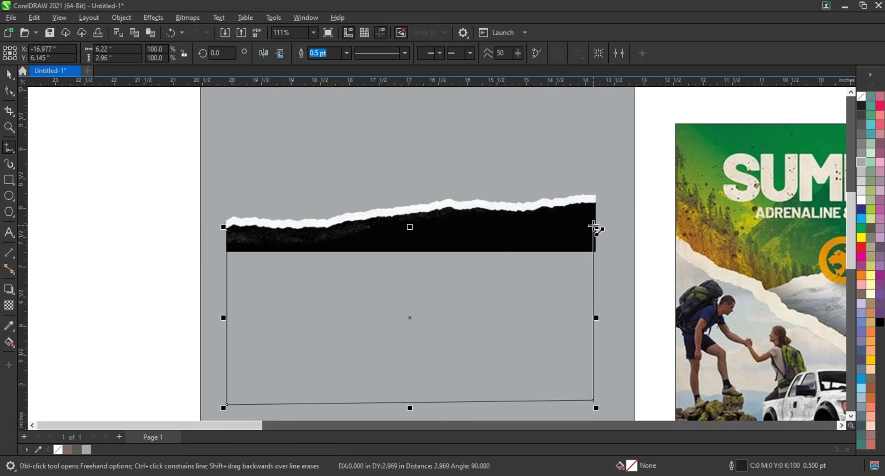
click(596, 221)
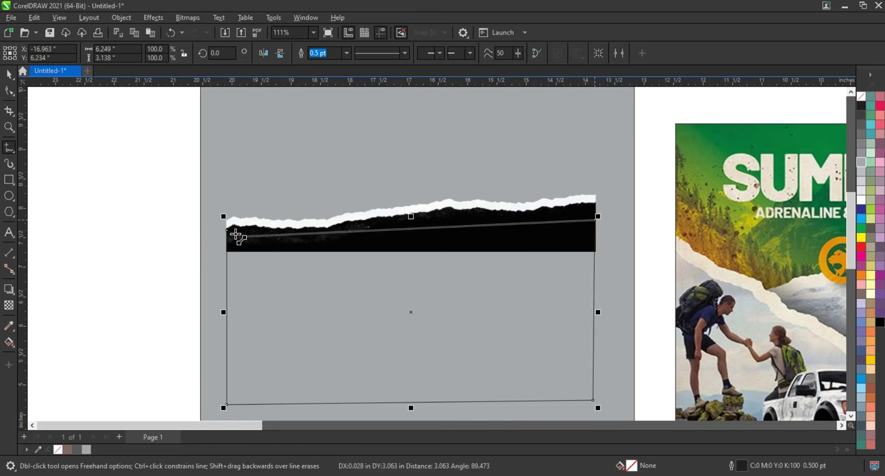
click(227, 230)
- Add a node on the shape's upper edge, pull it slightly down within the black strip, and fill the shape with black
click(9, 91)
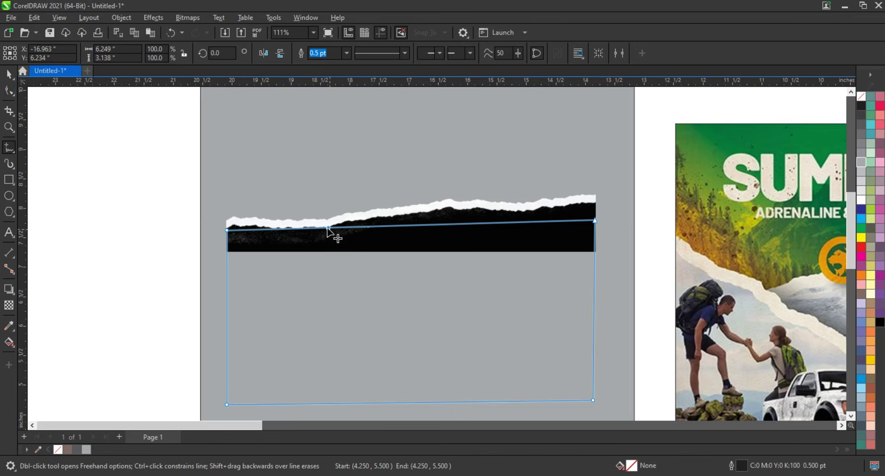
drag(328, 228, 323, 237)
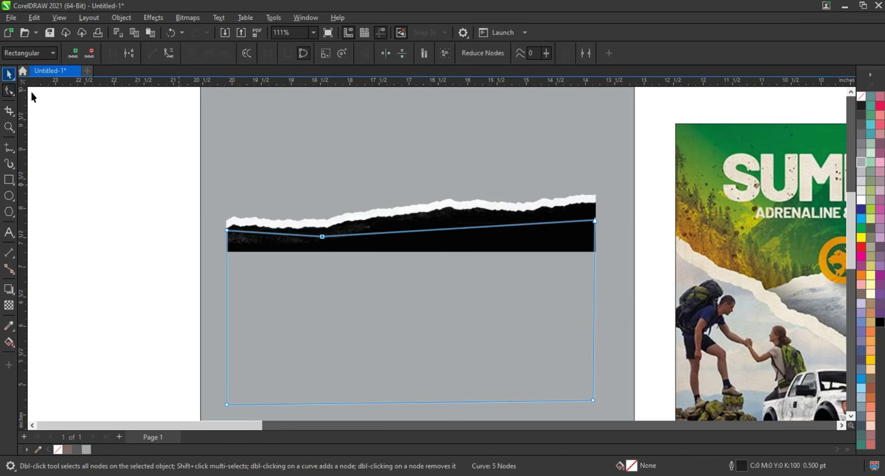
click(879, 322)
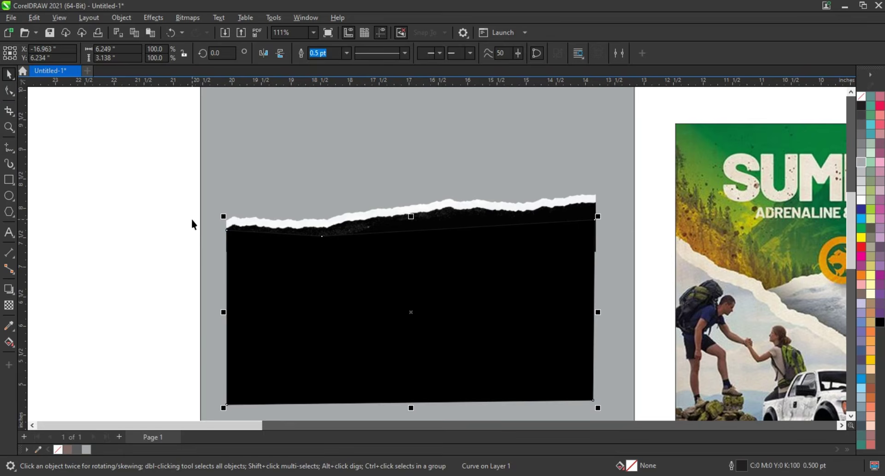
- Select the white strip, the black strip and the black shape together and remove their outlines
click(391, 314)
click(475, 201)
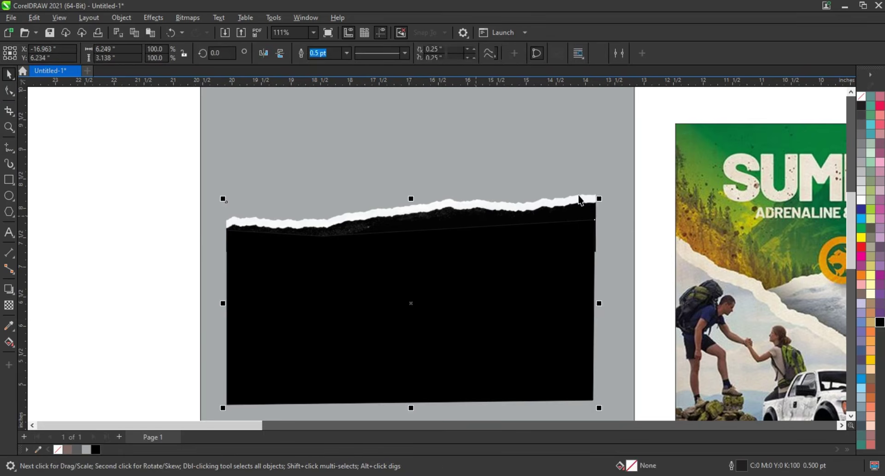
click(588, 212)
key(ctrl+a)
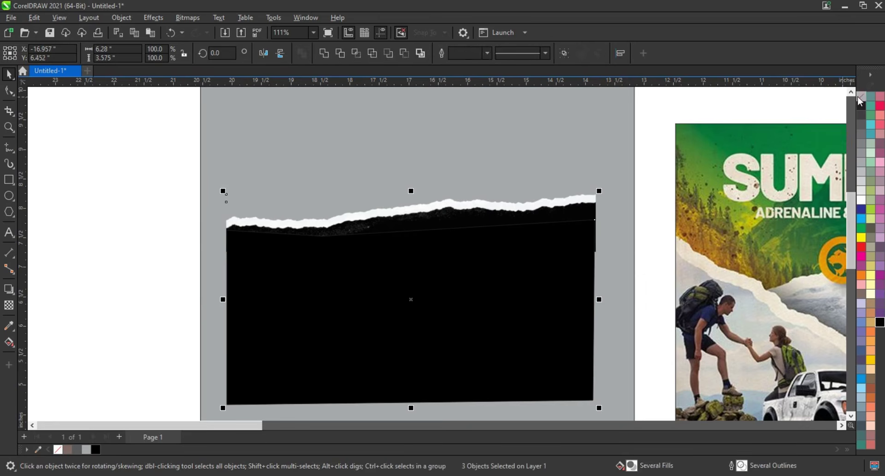
right_click(859, 100)
click(833, 105)
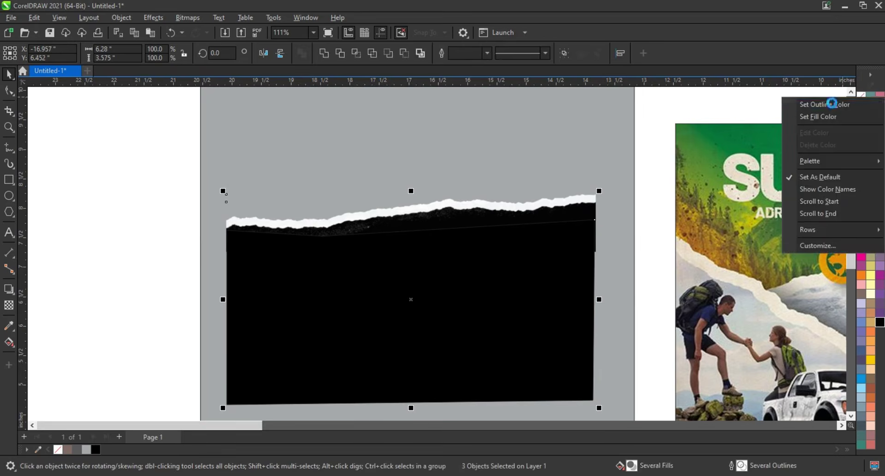
- Enlarge the three torn-paper pieces together about 117.4% to 7.37 inches wide, and mirror them both horizontally and vertically
scroll(336, 286, down, 3)
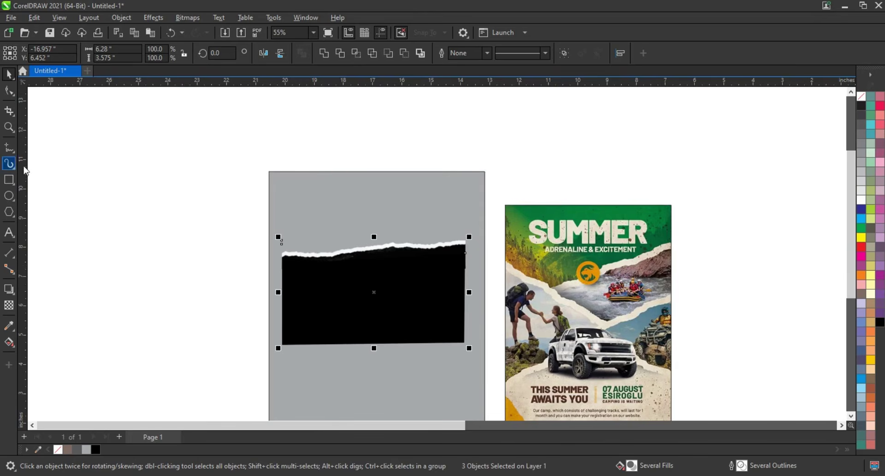
click(12, 130)
drag(724, 381, 725, 382)
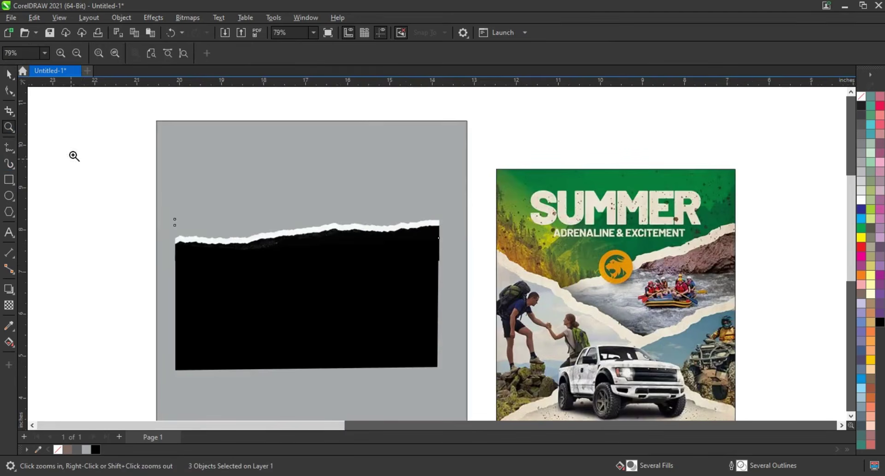
key(space)
drag(442, 371, 462, 389)
key(ctrl+z)
drag(115, 183, 465, 387)
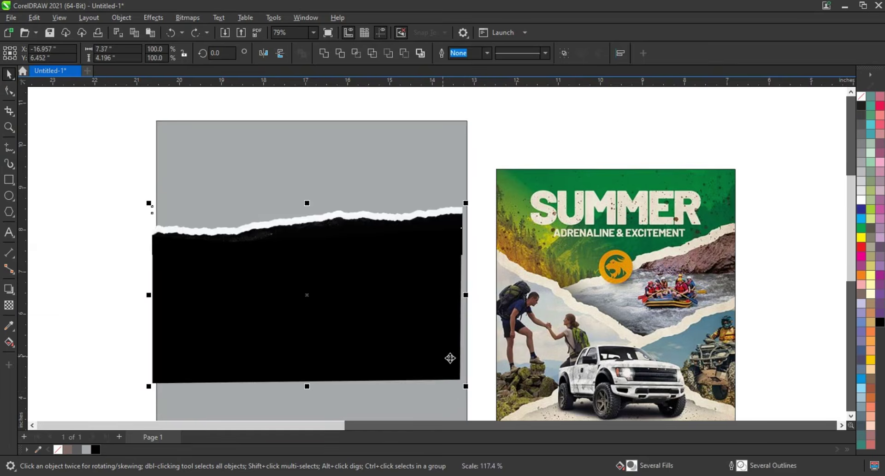
click(263, 52)
click(279, 53)
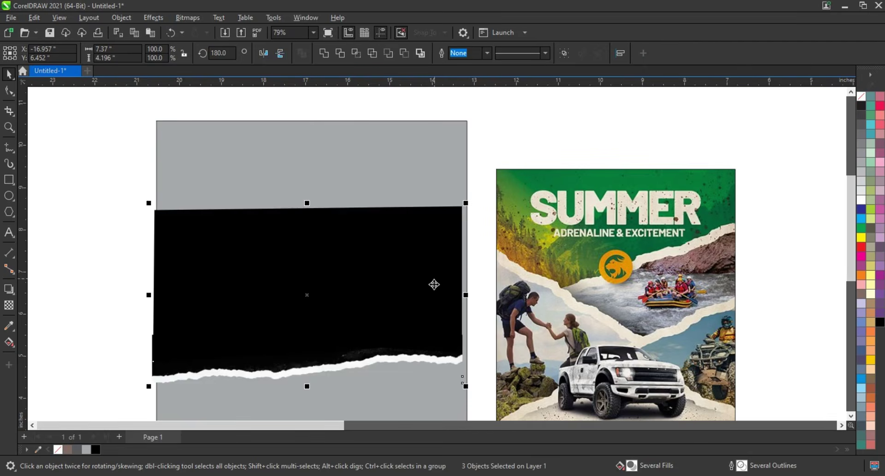
- Nudge the black torn strip slightly up to a vertical position of 5.0 inches and group it with the black shape
click(450, 365)
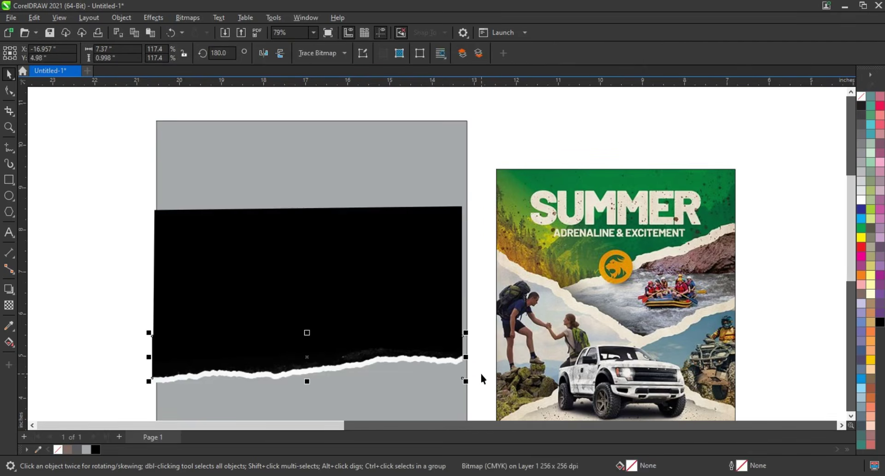
click(445, 375)
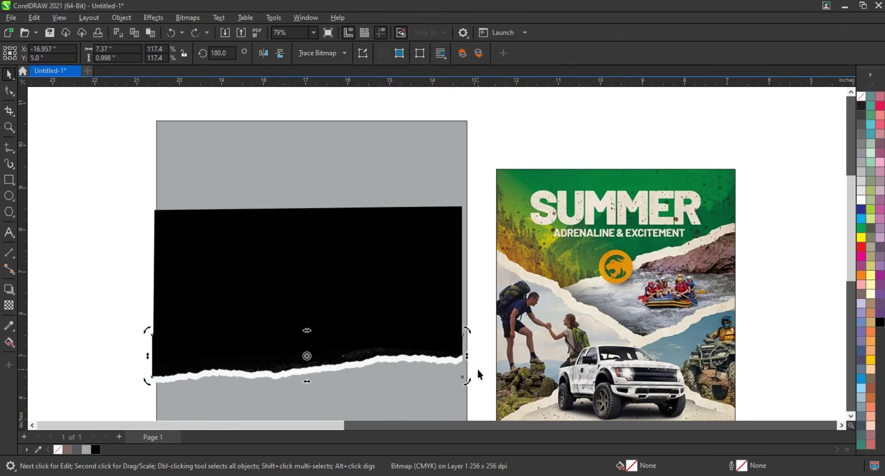
click(458, 363)
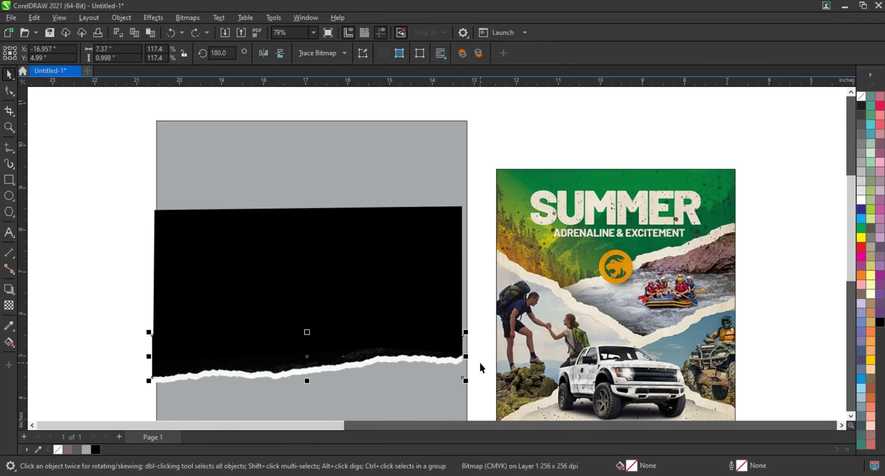
key(Down)
key(Up)
key(Up)
shift+click(441, 274)
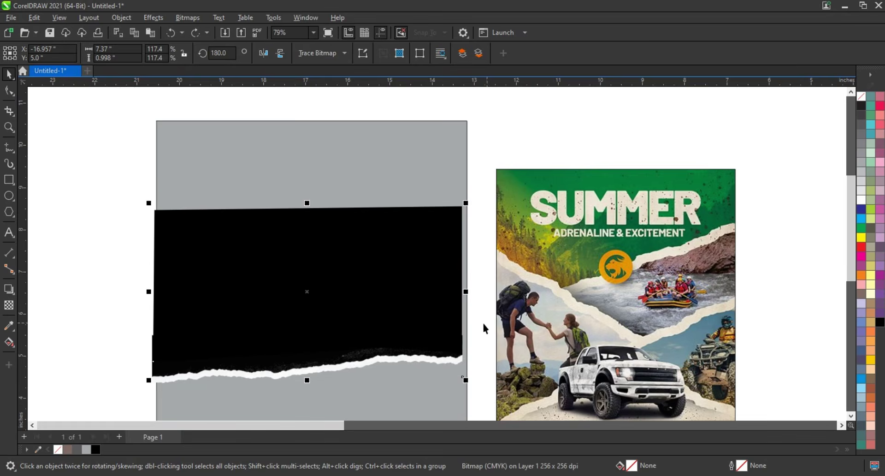
- Nudge the white strip down to a vertical position of 4.743 inches to widen the white torn edge
drag(482, 322, 98, 419)
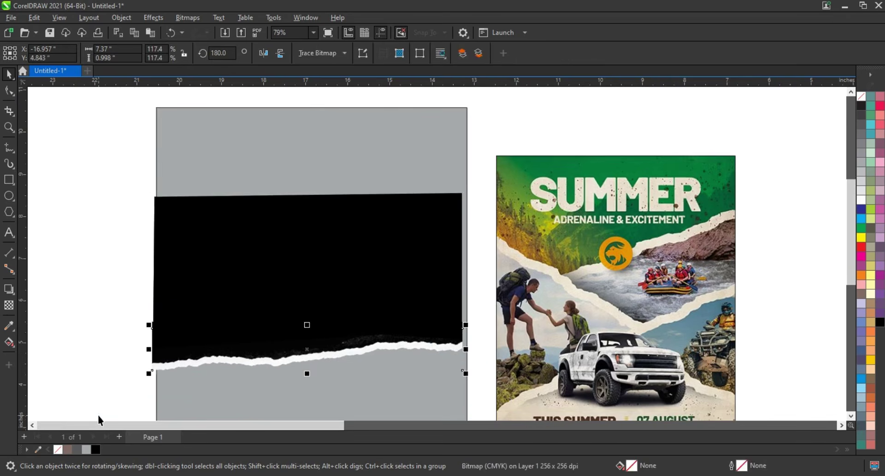
key(Down)
key(Down)
key(Down)
key(Down)
key(Down)
key(Down)
key(Down)
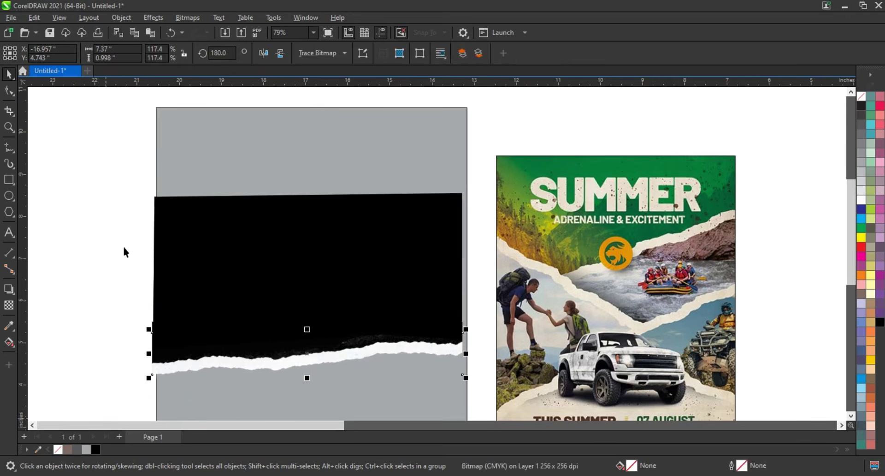
- Group the black body with the white torn edge and rotate the group about 15.9 degrees counterclockwise
drag(119, 165, 489, 402)
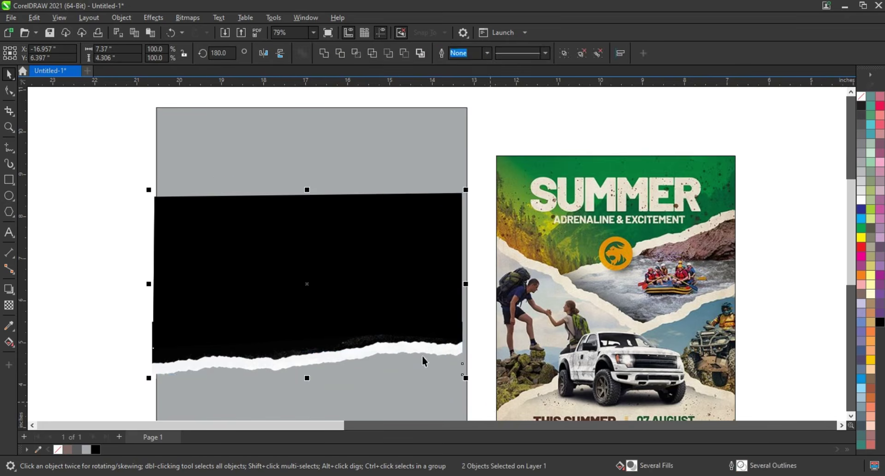
key(ctrl+g)
click(406, 311)
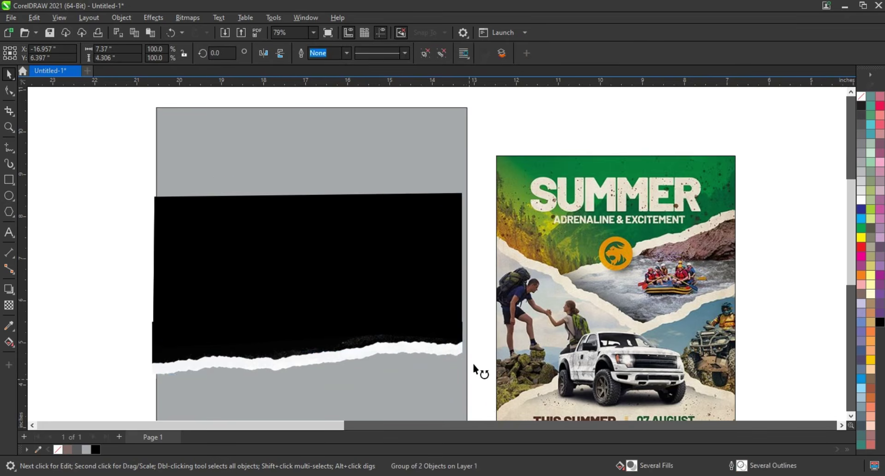
drag(473, 363, 489, 315)
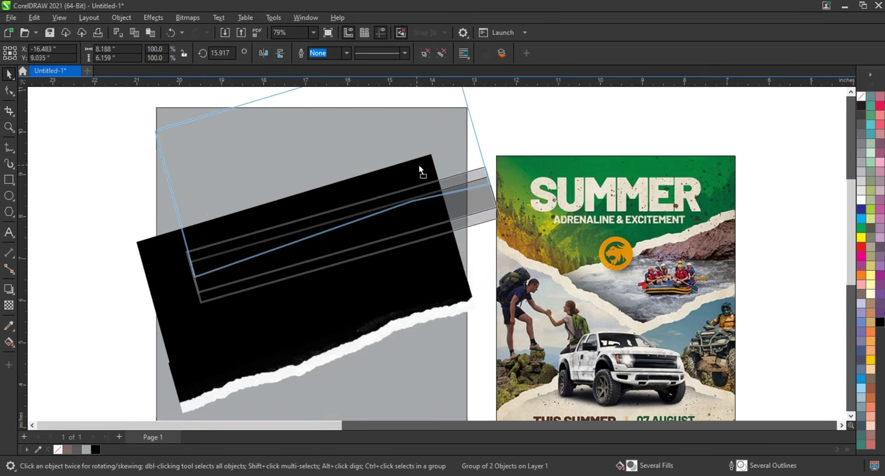
- Move the rotated torn-paper group up over the grey page's upper part so its torn edge crosses the page diagonally
drag(419, 164, 422, 199)
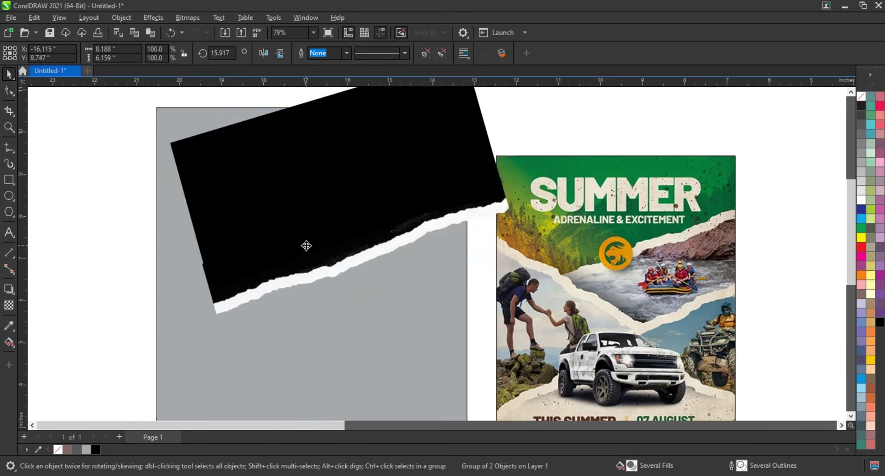
drag(306, 245, 315, 264)
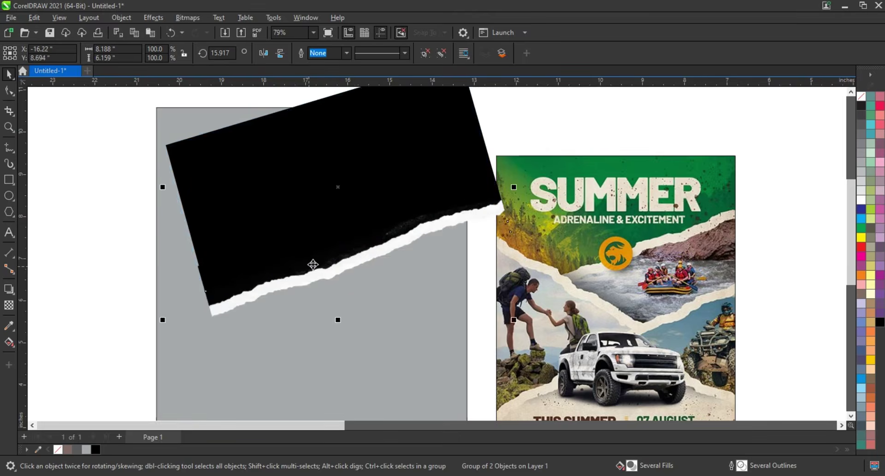
click(313, 264)
- Duplicate the torn-paper group, mirror the copy horizontally and vertically, and place it lower with its torn edge facing the upper one
key(ctrl+z)
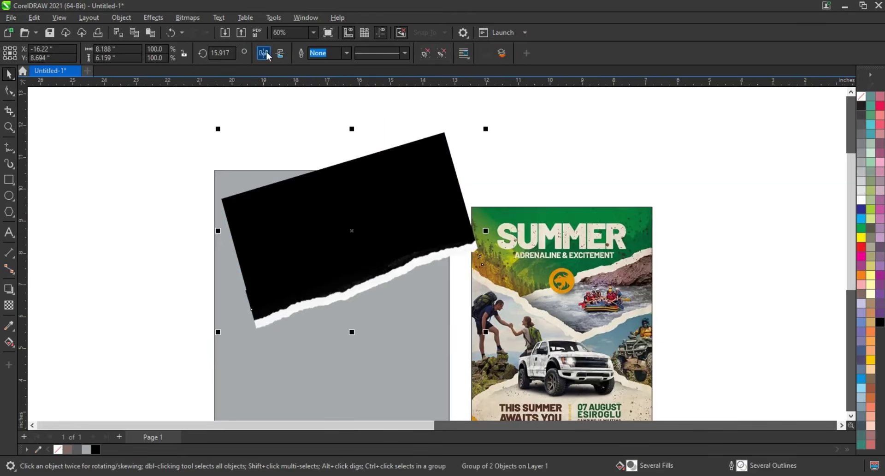
click(266, 54)
click(281, 54)
drag(398, 210, 435, 375)
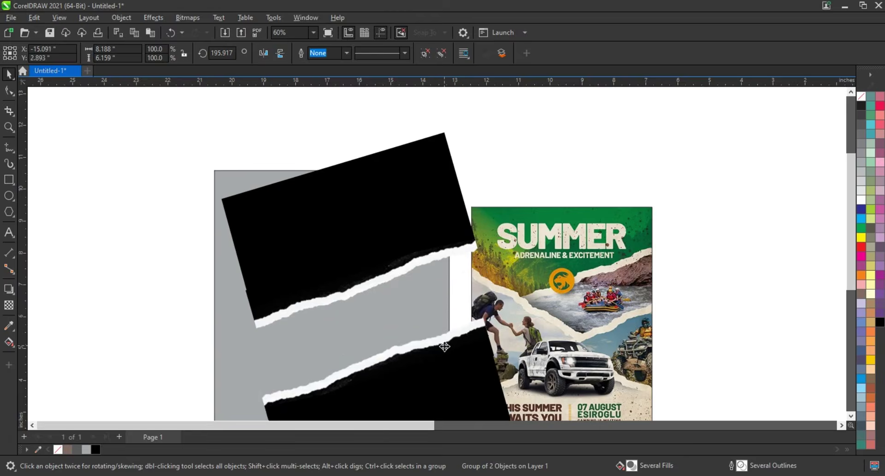
drag(445, 347, 444, 342)
click(341, 318)
- Move the lower torn-paper group across the bottom of the grey page and enlarge it about 118.2% to 9.68 inches wide
key(shift+F2)
click(505, 300)
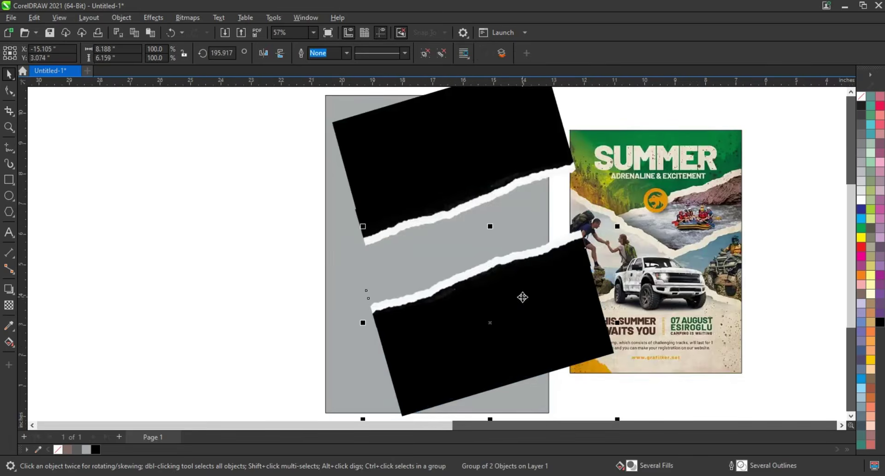
drag(523, 297, 498, 341)
drag(573, 256, 594, 242)
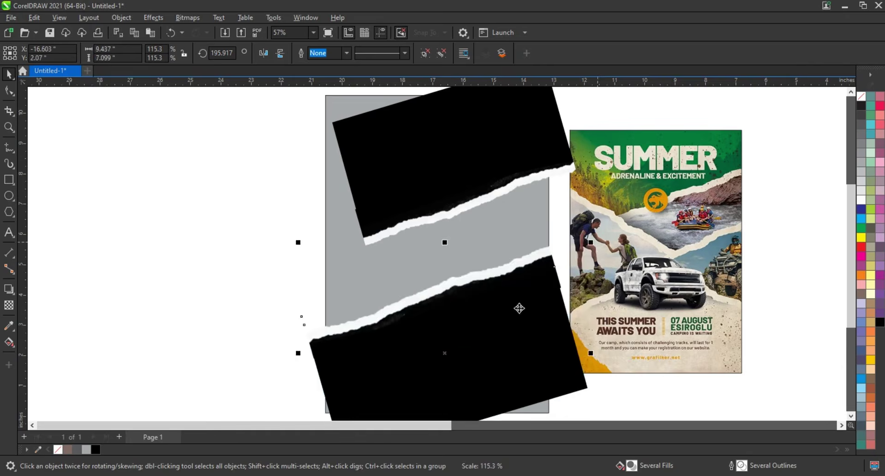
drag(523, 309, 525, 311)
drag(594, 245, 598, 242)
click(246, 347)
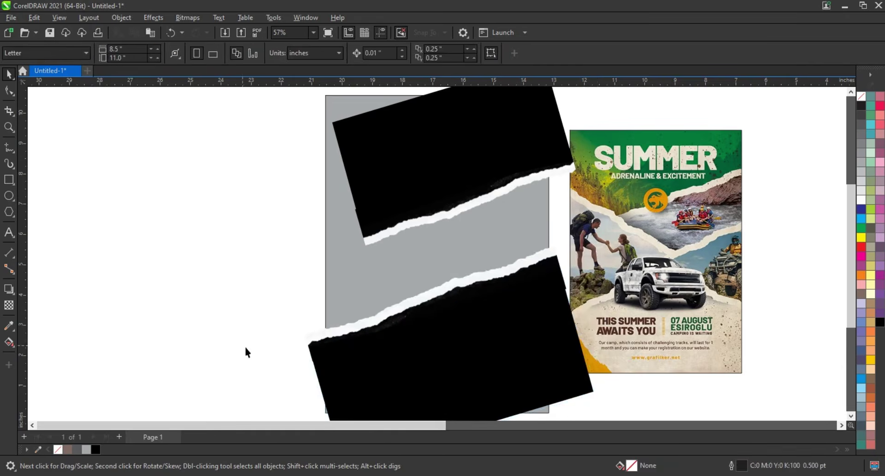
- Make a copy of the lower group rotated to about 152.3 degrees at the page's lower right, and place a duplicate on the left side
click(455, 362)
click(455, 361)
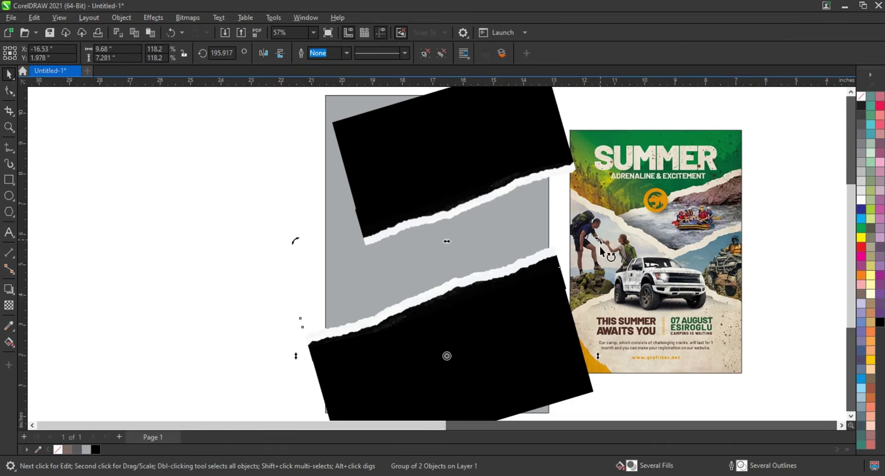
drag(602, 243, 573, 370)
click(575, 369)
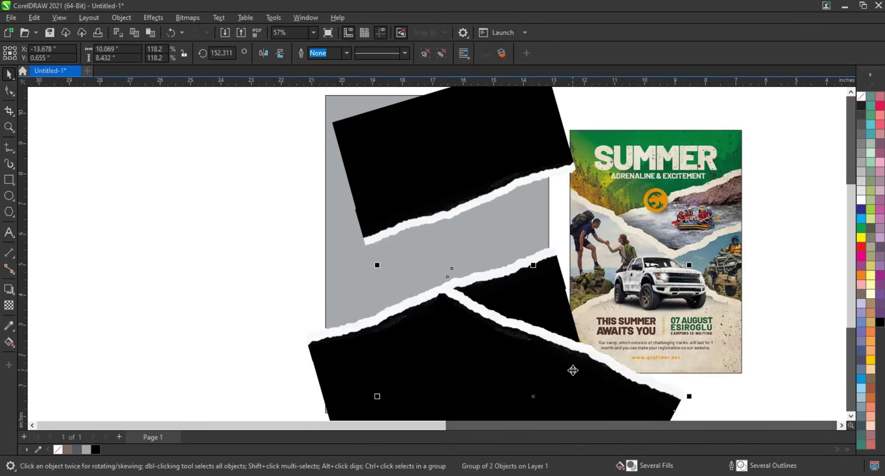
click(255, 287)
- Enlarge the upper torn-paper group about 113.3% to 9.275 inches wide so it extends past the page's left edge
drag(349, 305, 361, 263)
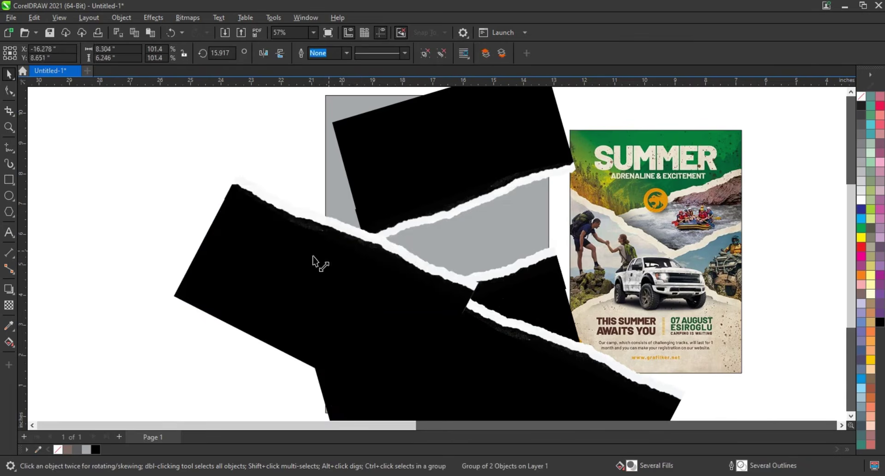
drag(453, 188, 411, 176)
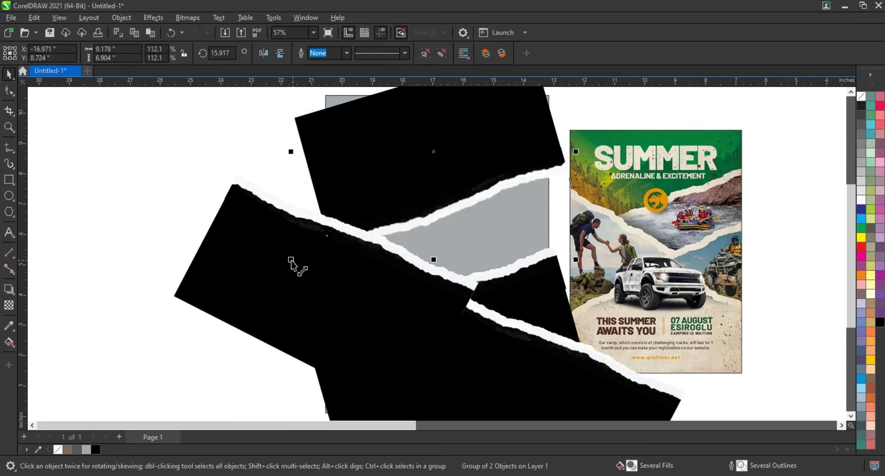
drag(291, 260, 288, 263)
- Send the left torn-paper group to the back and raise it until it sits above the grey page but behind the lower groups
click(371, 299)
key(shift+Page_Down)
key(ctrl+Page_Up)
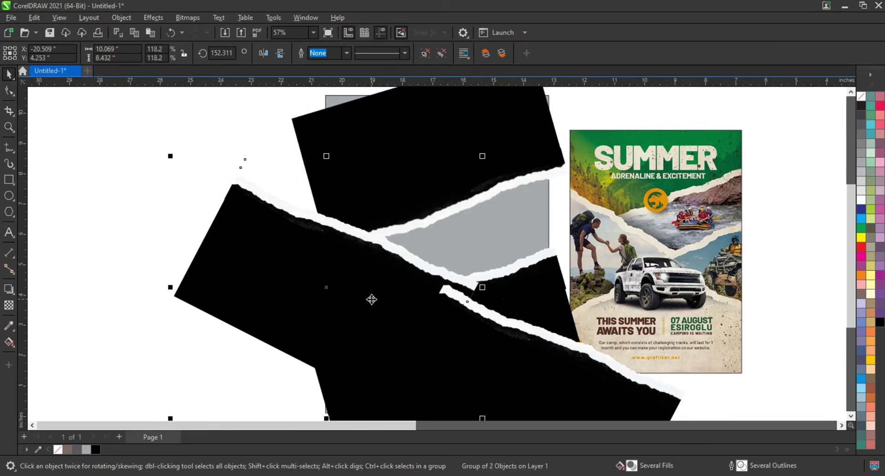
key(ctrl+Page_Up)
- Nudge the left torn-paper group left and down until its white edge tucks neatly under the crossing of the lower torn edges
key(Left)
key(Left)
key(Left)
key(Left)
key(Left)
key(Left)
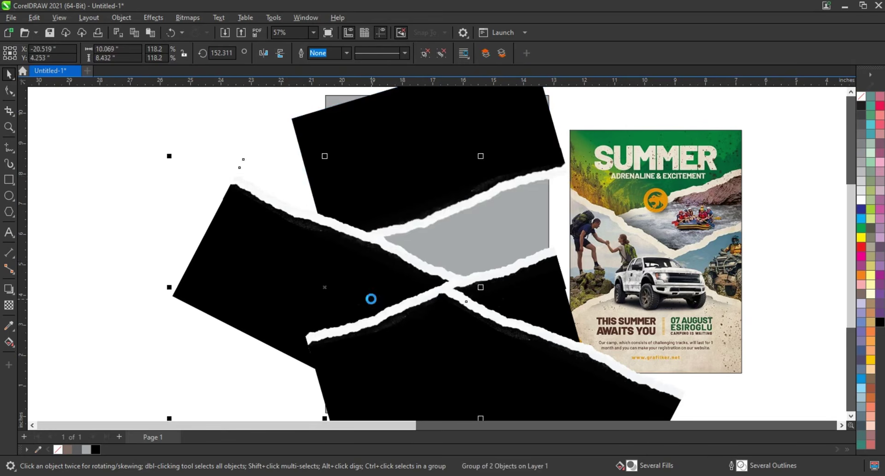
key(Down)
key(Down)
key(Down)
key(Down)
key(Down)
key(Down)
key(Down)
key(Down)
key(Down)
key(Down)
key(Down)
key(Left)
key(Left)
key(Left)
key(Left)
key(Left)
key(Left)
key(Left)
key(Left)
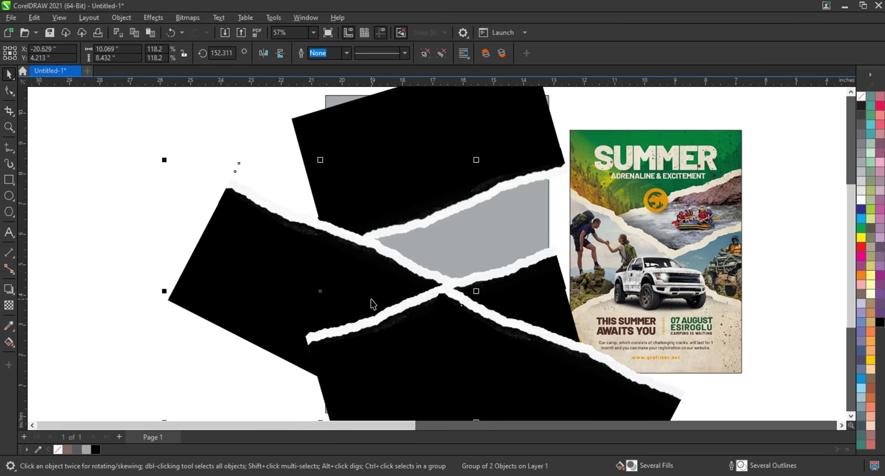
key(Down)
key(Down)
key(Down)
key(Left)
key(Left)
key(Left)
key(Left)
- Ungroup the upper torn paper and pull its black shape's upper-left node up about 0.92 inch to cover the page corner
scroll(373, 305, down, 1)
click(364, 182)
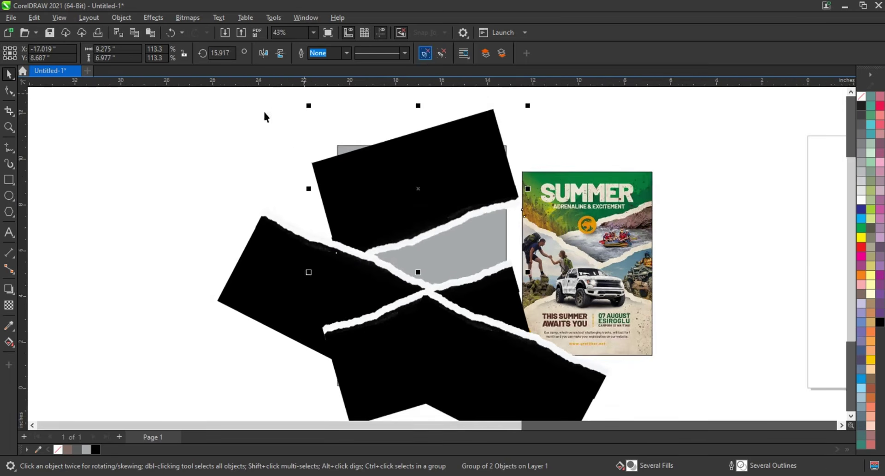
click(4, 88)
click(8, 75)
click(342, 174)
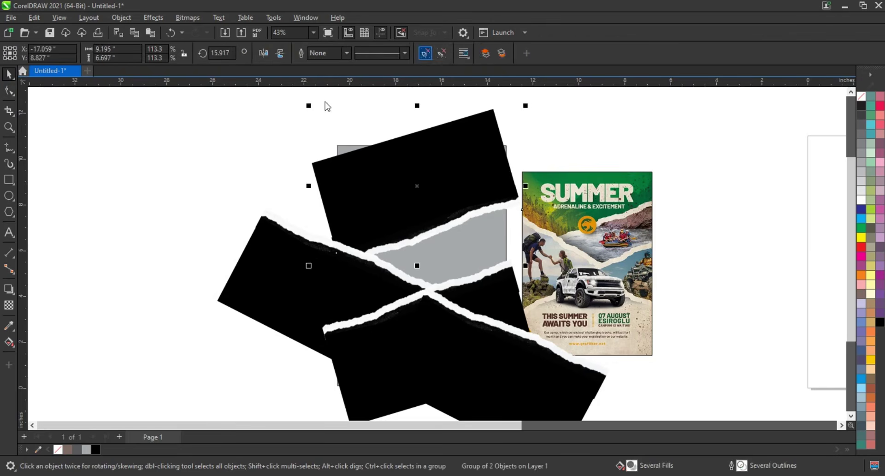
key(F10)
click(318, 173)
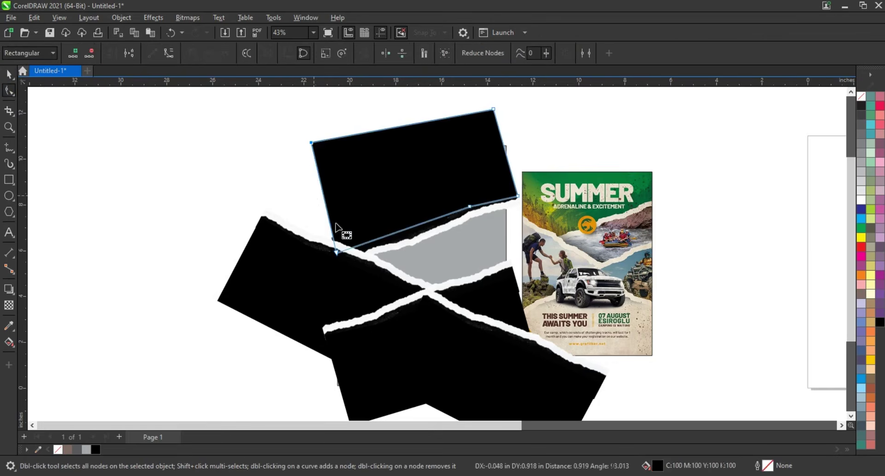
- Ungroup the lower torn paper and pull its black shape's lower-left node outward about 0.63 inch, down and to the left
click(352, 392)
click(8, 76)
scroll(239, 235, down, 1)
click(341, 314)
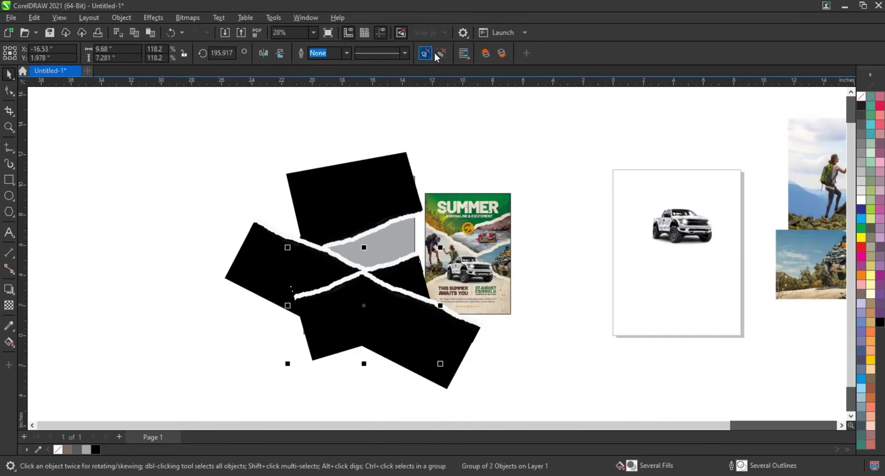
click(427, 54)
click(295, 369)
click(324, 334)
click(9, 91)
drag(313, 360, 304, 365)
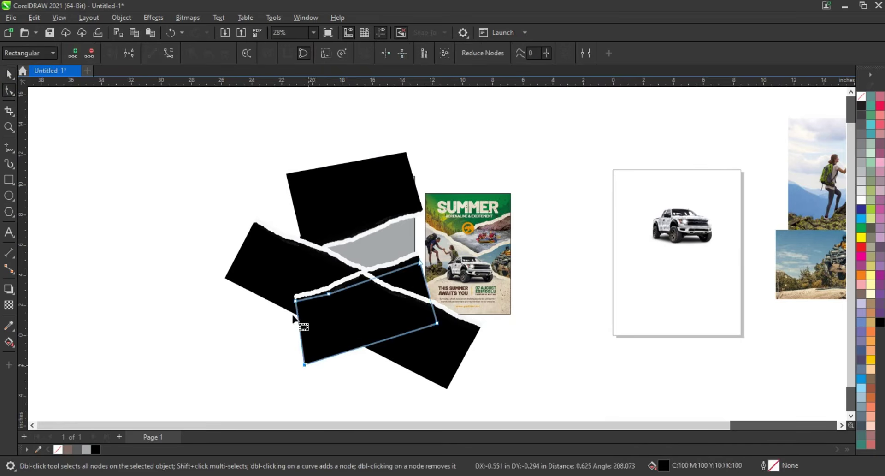
- Move the Summer poster reference sideways, clear of the torn-paper pieces
click(9, 74)
click(186, 278)
drag(158, 134, 534, 390)
key(shift+F2)
click(617, 232)
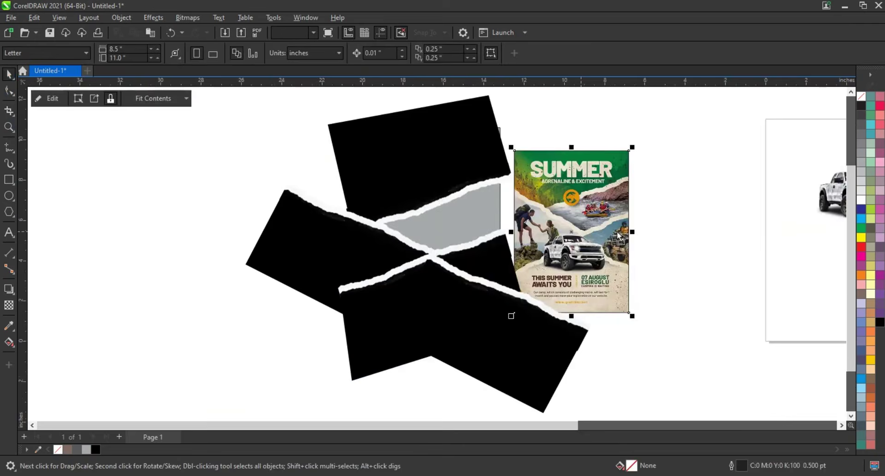
drag(618, 235, 692, 235)
click(621, 347)
- Add a node on the right edge of the upper black shape and pull it outward past the grey page's corner
click(497, 132)
key(F10)
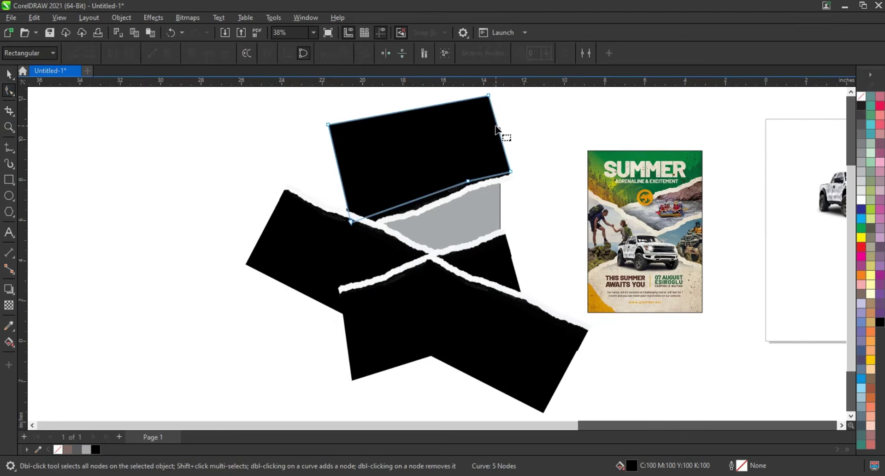
double_click(496, 126)
drag(497, 125, 503, 121)
- Select all the torn-paper pieces and PowerClip them inside the grey page rectangle
click(9, 74)
click(231, 100)
drag(231, 101, 581, 361)
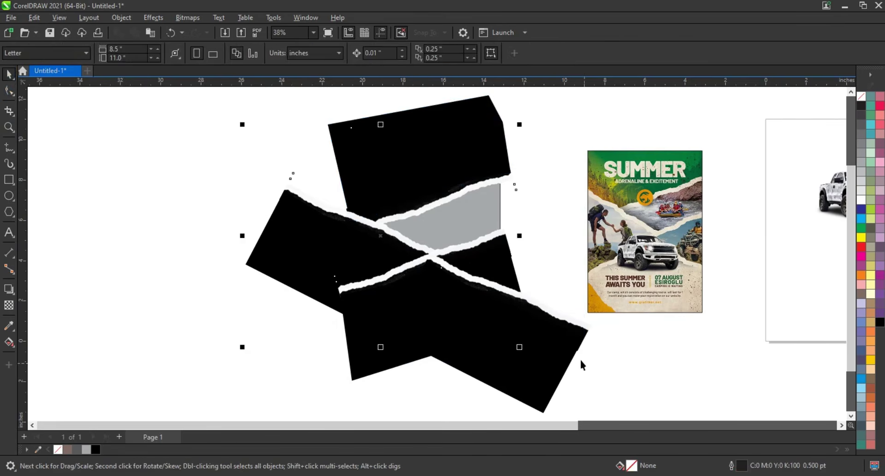
drag(638, 90, 226, 402)
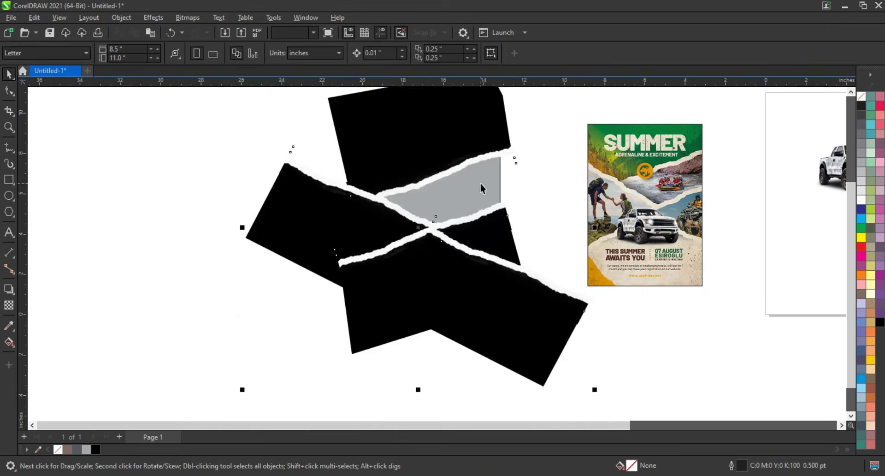
right_click(505, 142)
click(549, 289)
click(479, 194)
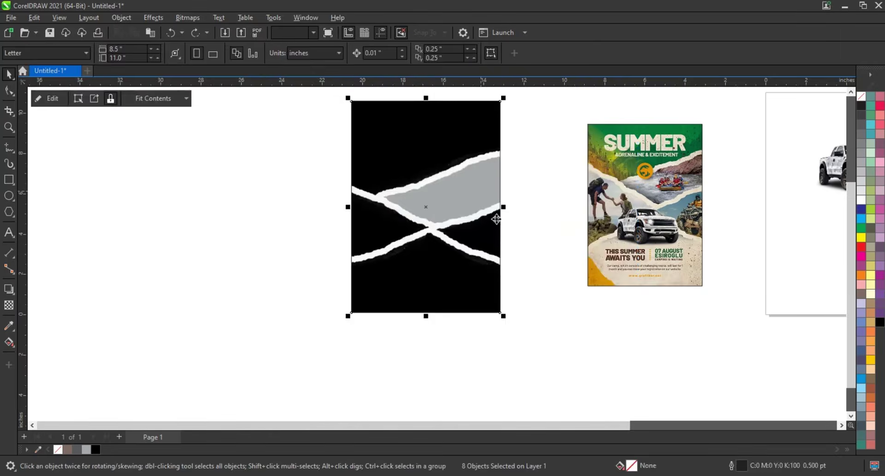
- Fill the PowerClip page rectangle with black
key(shift+F2)
click(880, 322)
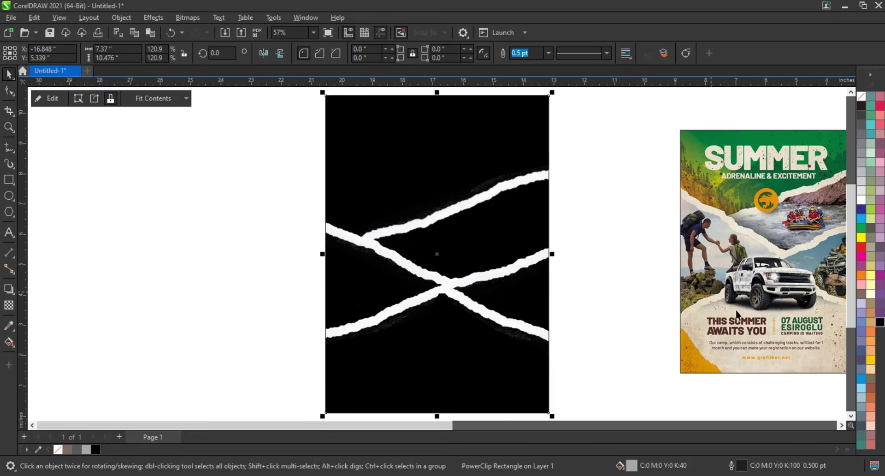
key(Escape)
- Move the hikers photo over the left part of the black page and bring it to the front
scroll(421, 295, down, 1)
scroll(421, 296, down, 3)
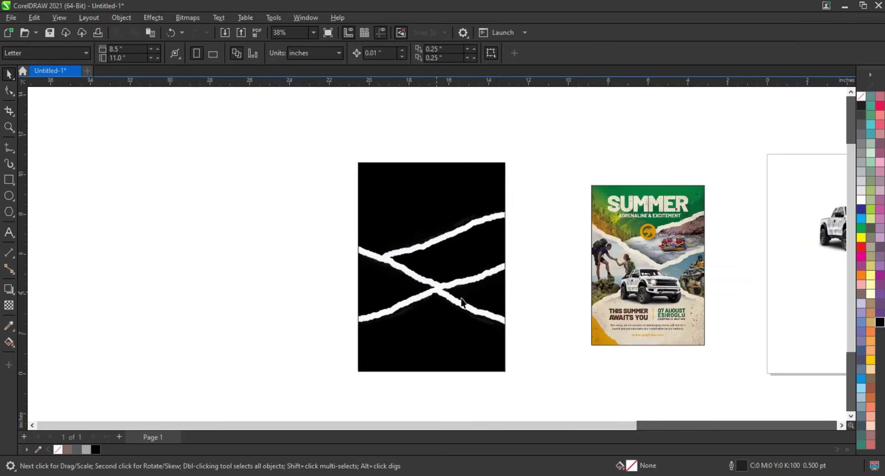
drag(810, 214, 276, 275)
scroll(436, 272, up, 3)
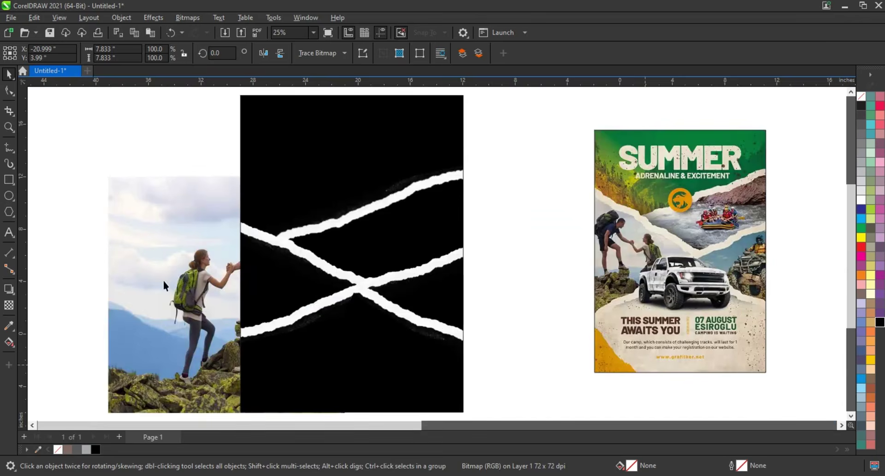
key(shift+Page_Up)
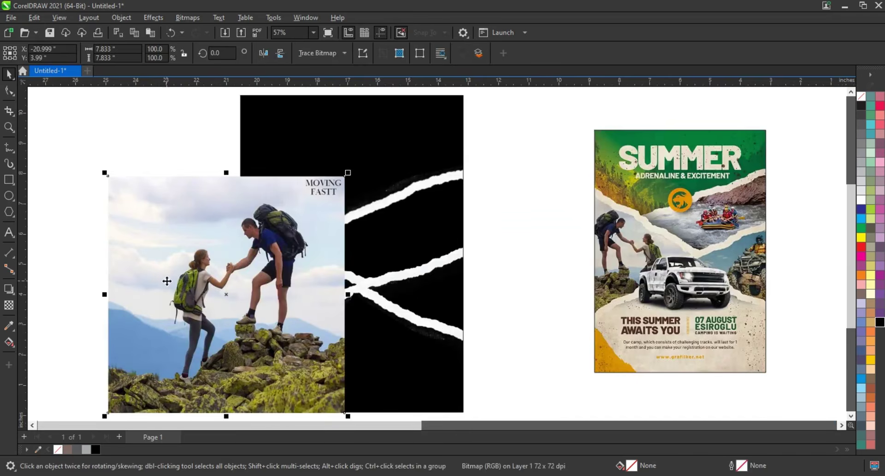
- Set the hikers photo's transparency merge mode to Screen
click(8, 305)
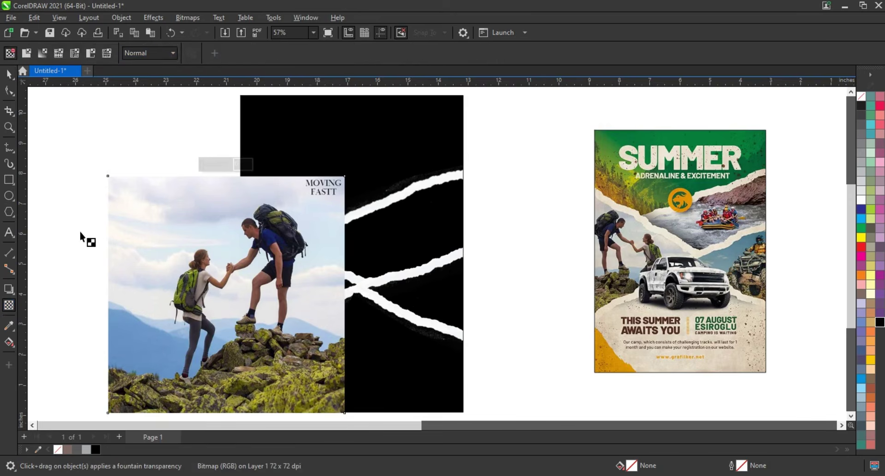
click(156, 54)
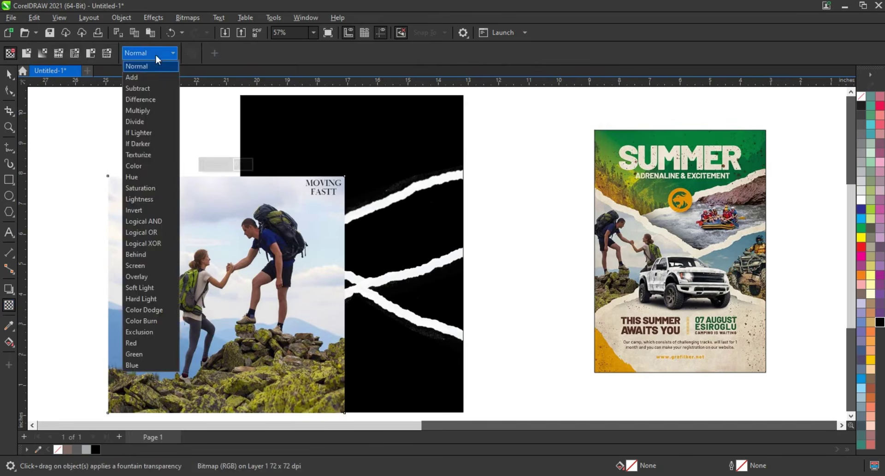
click(138, 261)
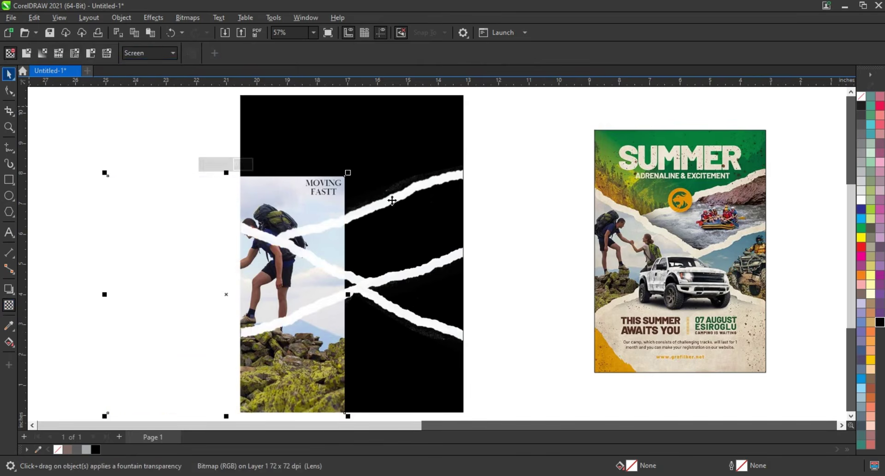
- Mirror the hikers photo horizontally, scale it to about 56.1%, and position it over the left gap between the torn edges
key(space)
shift+drag(348, 173, 300, 222)
drag(269, 286, 313, 286)
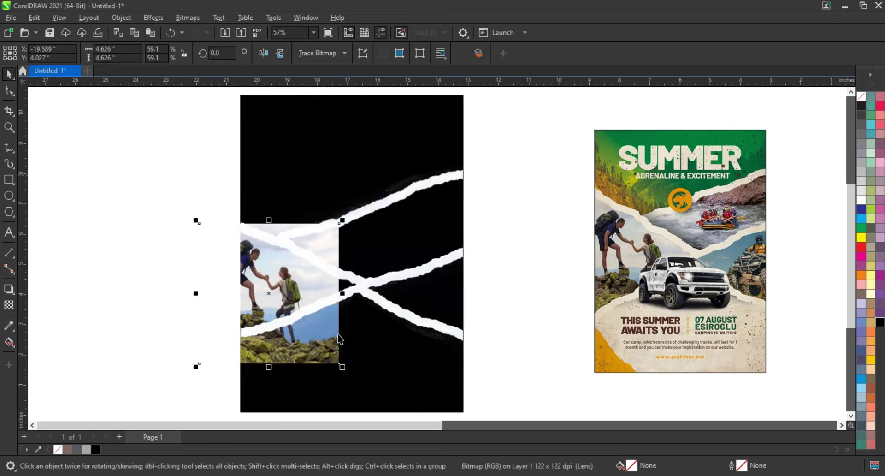
drag(314, 326, 328, 325)
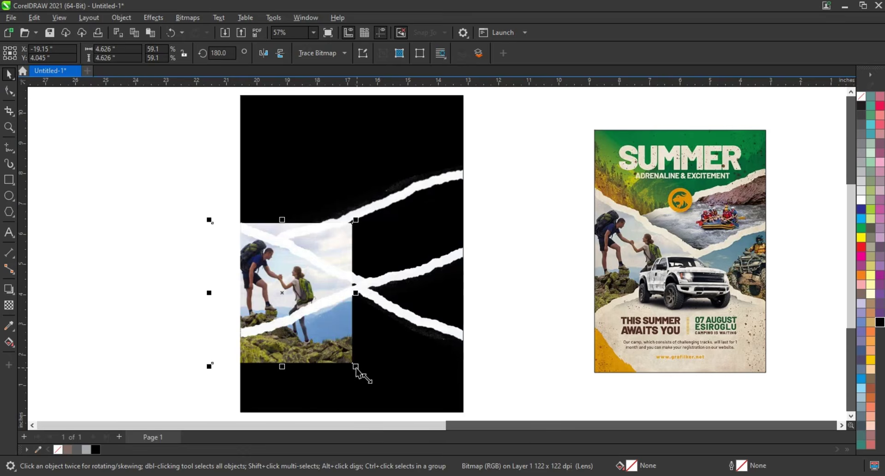
drag(355, 366, 355, 365)
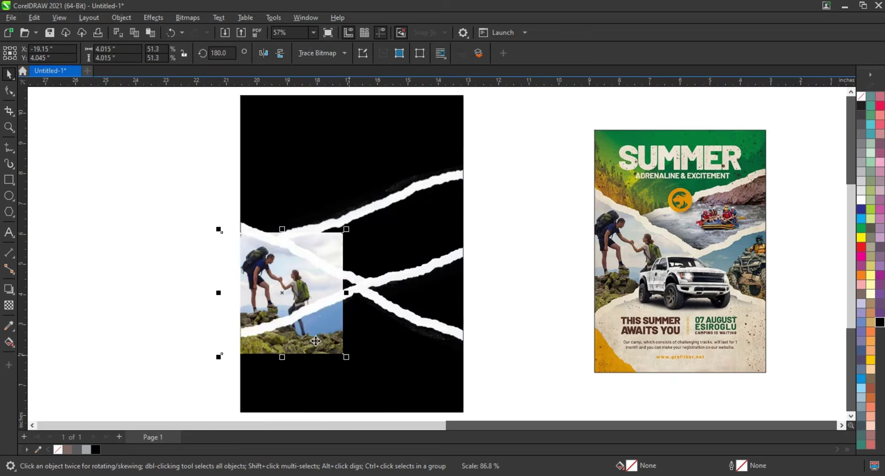
mouse_move(316, 335)
mouse_down()
mouse_move(368, 363)
mouse_move(322, 339)
mouse_up()
drag(221, 225, 217, 222)
- Reshape the hikers photo's outline with added and moved nodes so it follows the white torn edges of the left gap
click(8, 90)
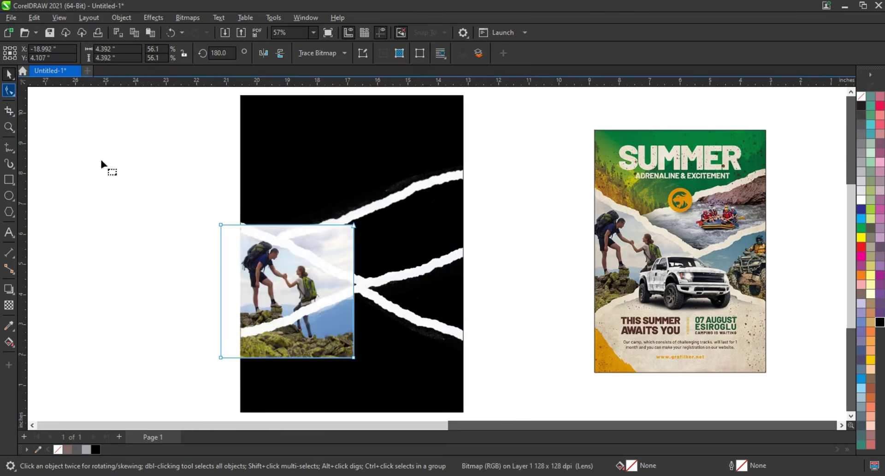
key(F10)
drag(354, 227, 355, 291)
drag(219, 357, 228, 339)
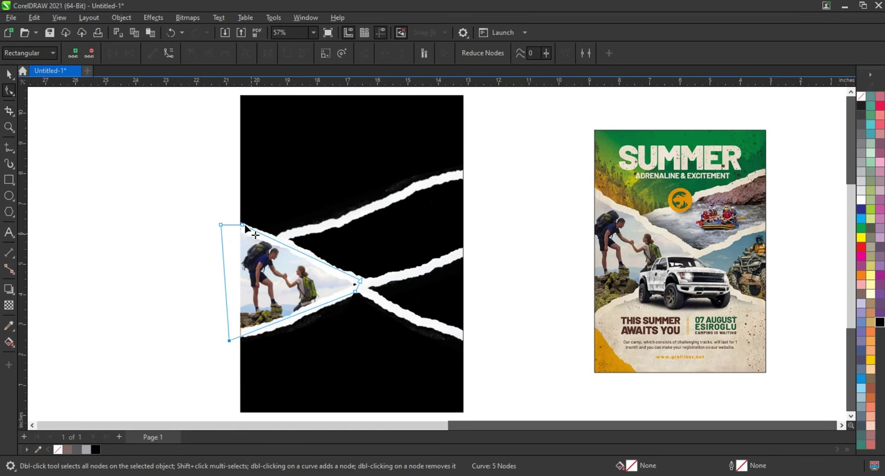
- Stretch the reshaped hikers photo horizontally to about 4.85 inches wide so it fills the left gap
click(9, 74)
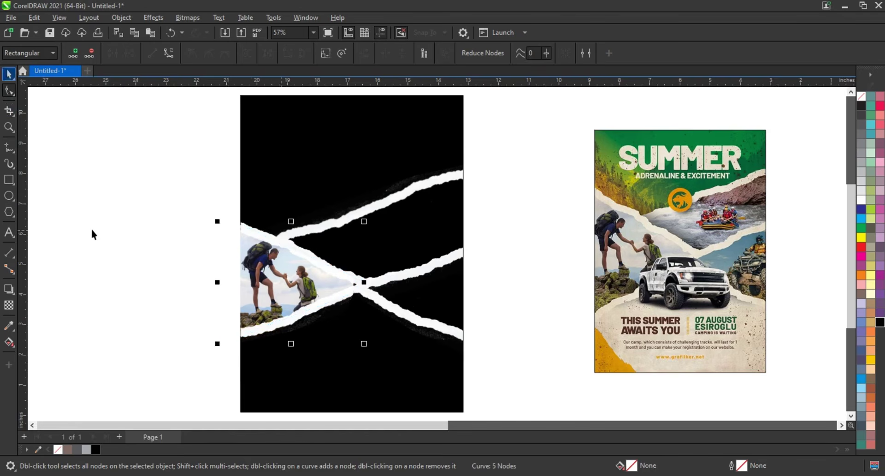
drag(363, 282, 368, 284)
click(175, 298)
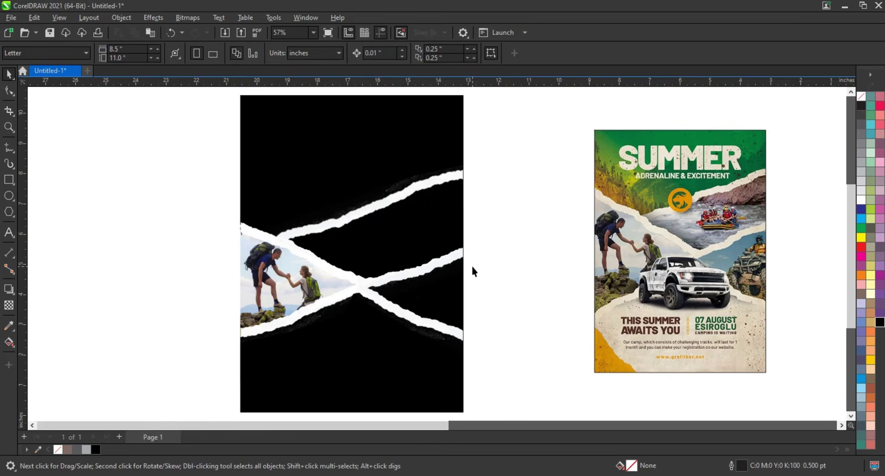
drag(220, 282, 215, 282)
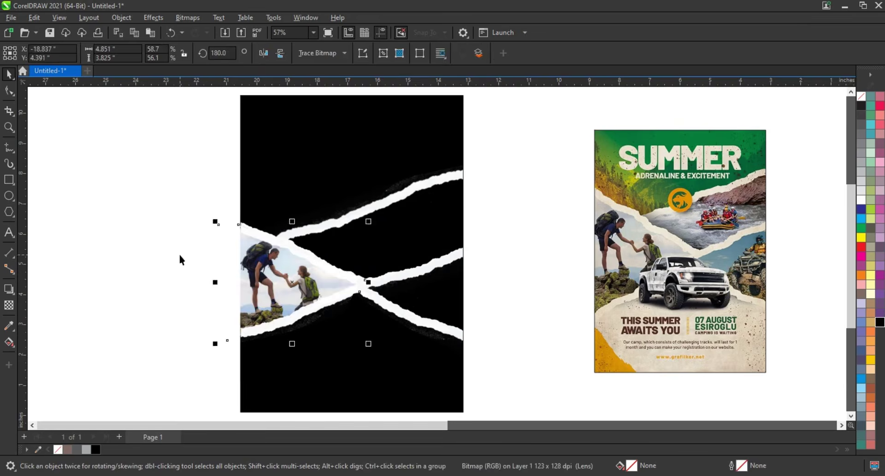
click(179, 258)
- Move the quad bike photo over the right side of the black page and bring it to the front
scroll(319, 261, down, 1)
click(843, 425)
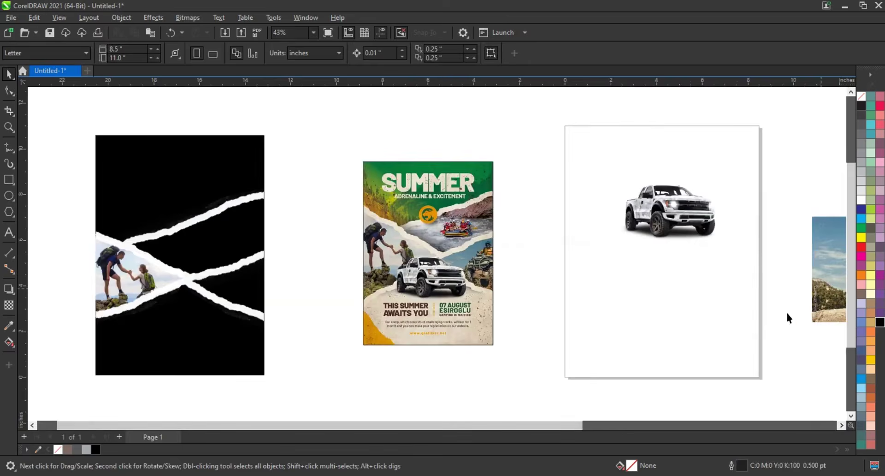
drag(825, 272, 579, 339)
drag(662, 355, 259, 282)
key(shift+Page_Up)
- Set the quad bike photo's transparency merge mode to Screen
click(9, 305)
click(152, 53)
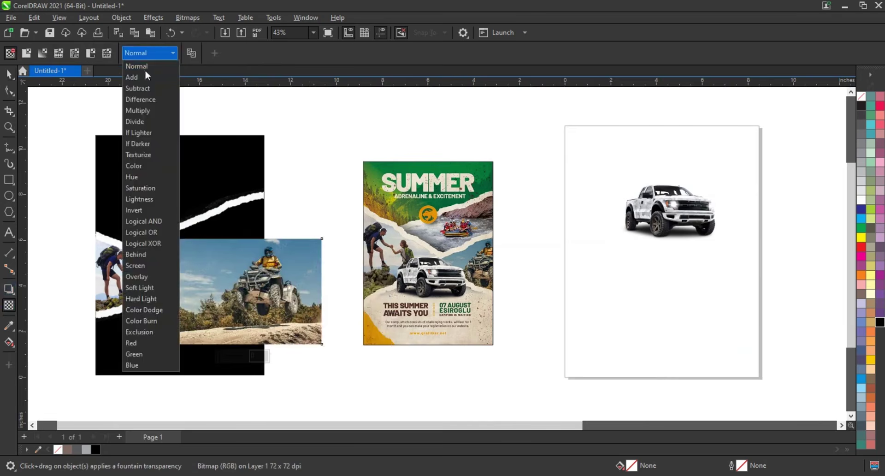
click(140, 267)
key(space)
- Scale the quad bike photo to about 70.8% and position it over the right gap between the torn edges
drag(325, 348, 296, 328)
drag(271, 289, 266, 286)
key(shift+F2)
scroll(379, 323, down, 2)
drag(529, 370, 558, 388)
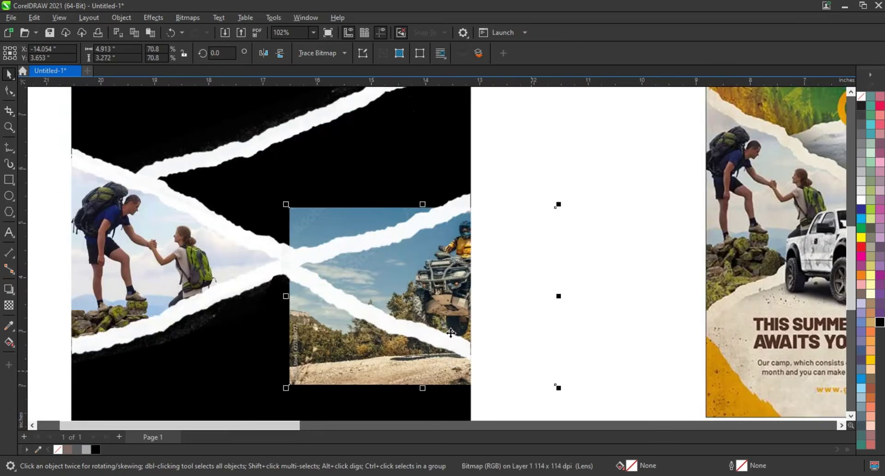
drag(434, 326, 433, 318)
click(433, 317)
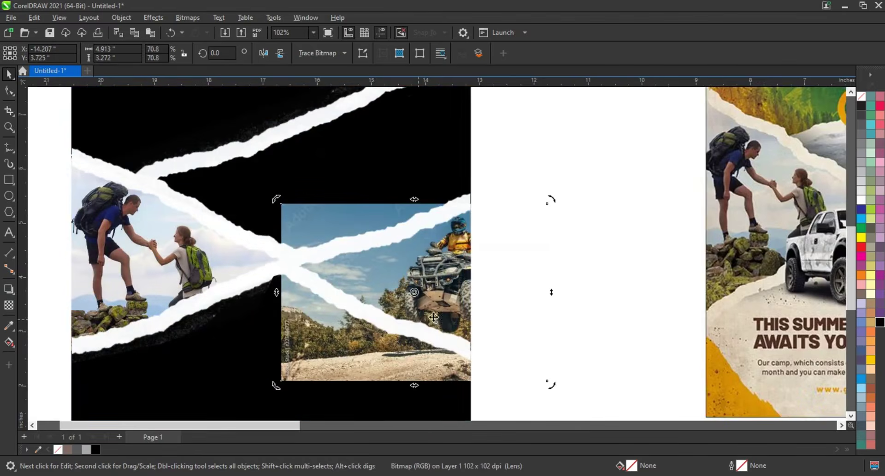
- Add and move nodes on the quad bike photo's outline so it follows the white torn edges of the right gap
click(9, 91)
key(F10)
click(456, 204)
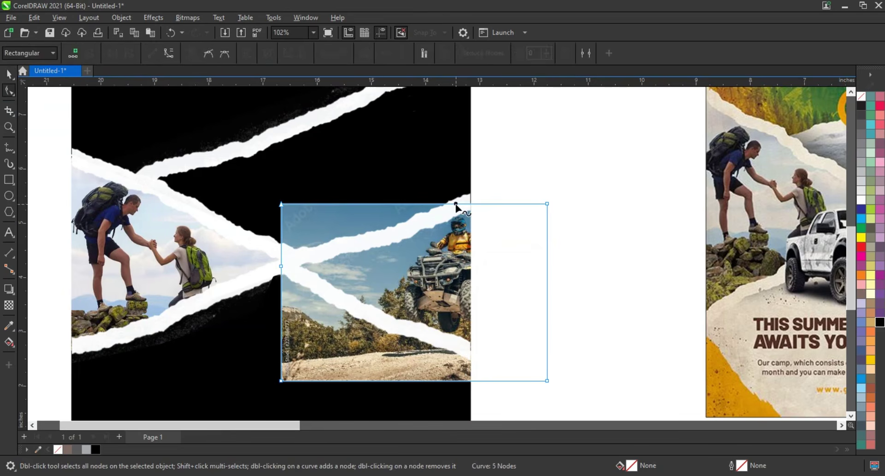
drag(281, 204, 380, 240)
double_click(480, 381)
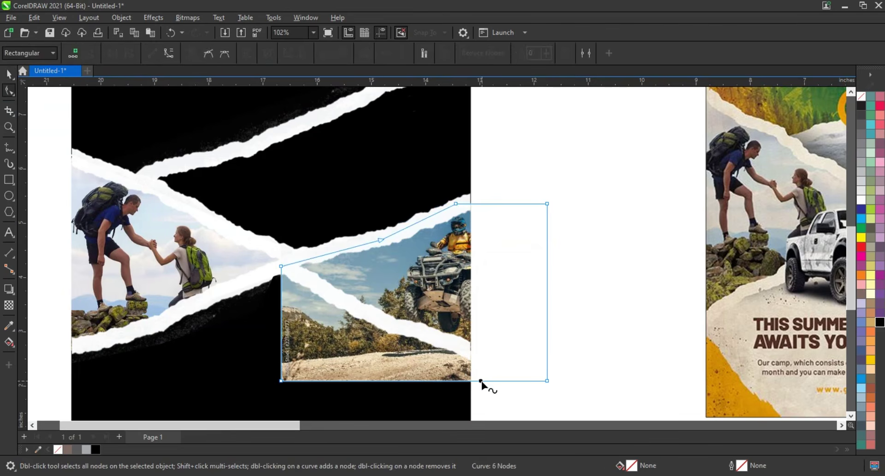
drag(480, 381, 483, 356)
drag(281, 380, 375, 316)
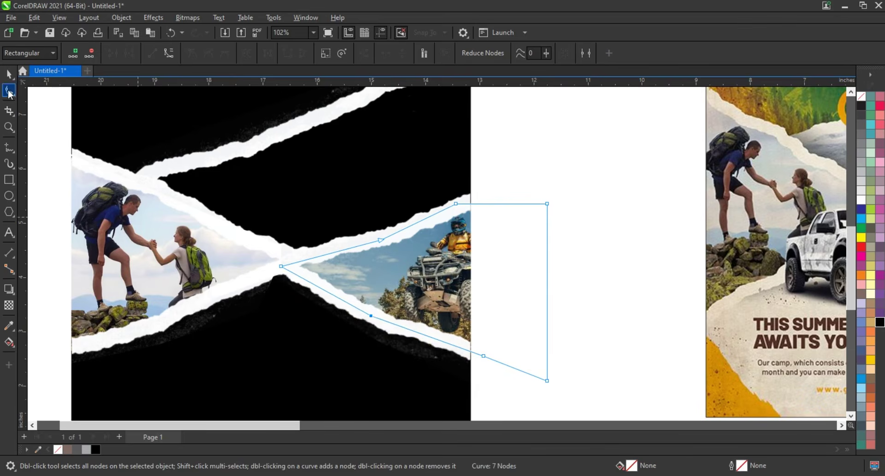
key(space)
- Place the rafting photo over the black page, scaled to 75% and mirrored horizontally
scroll(180, 269, down, 2)
click(410, 280)
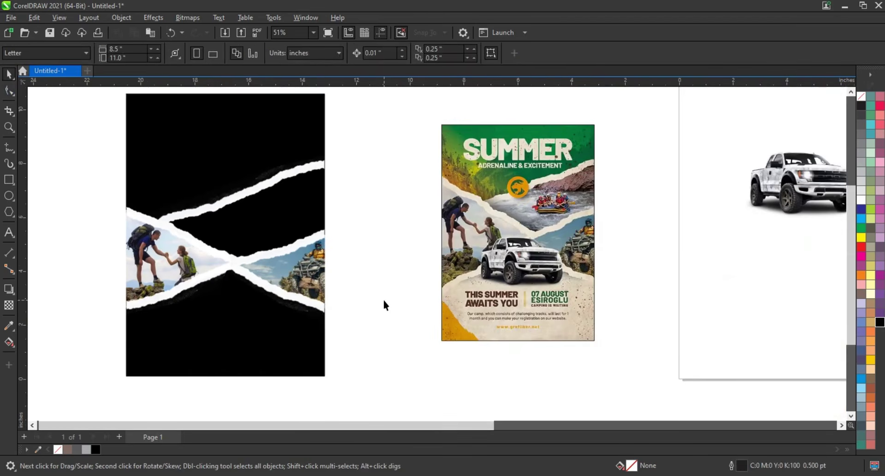
scroll(451, 320, down, 2)
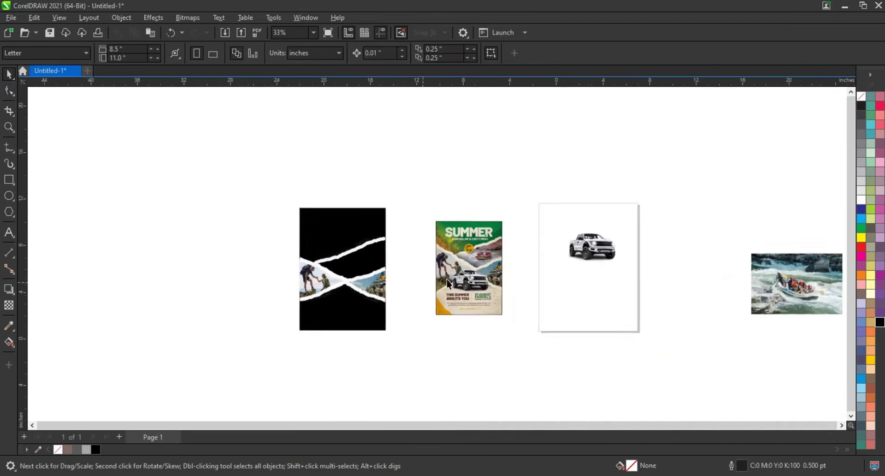
click(378, 279)
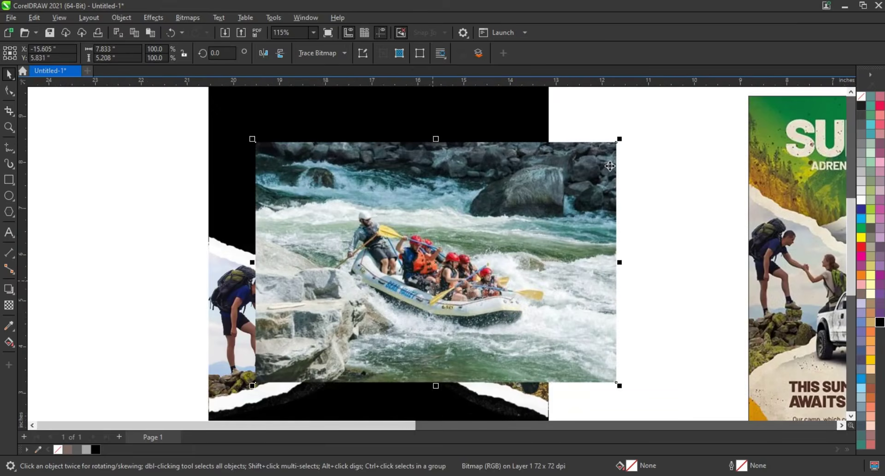
drag(599, 158, 575, 169)
click(263, 53)
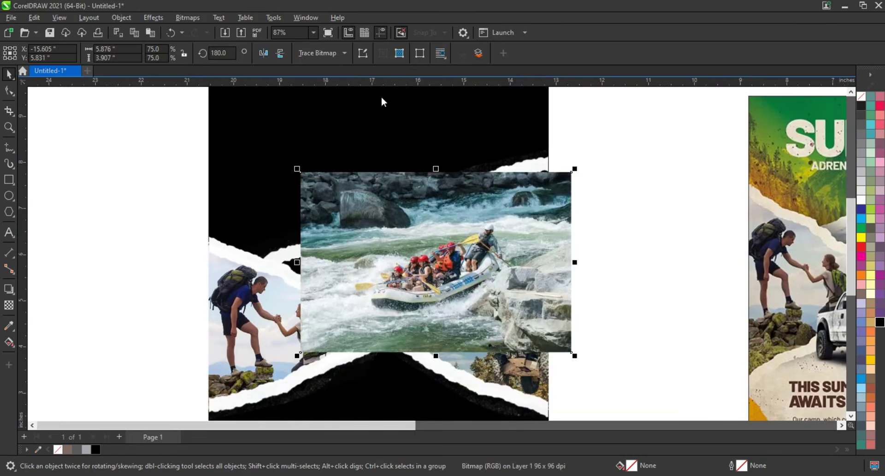
- Set the rafting photo's transparency merge mode to Screen and enlarge it to about 84% over the upper right gap
click(9, 306)
click(148, 52)
click(139, 267)
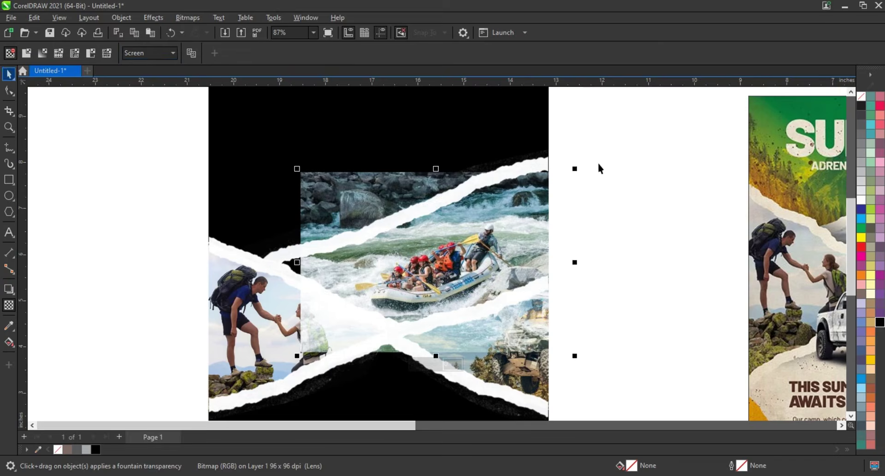
key(space)
drag(574, 168, 586, 153)
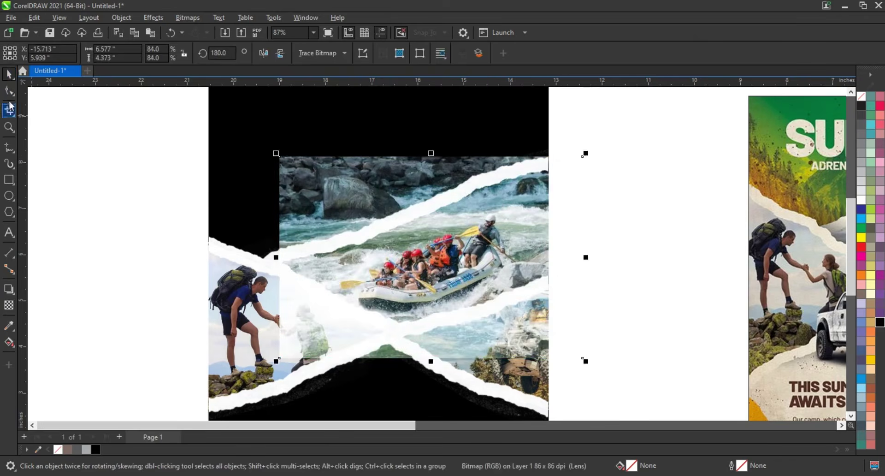
- Add and move nodes on the rafting photo's outline to follow the upper torn edge and the torn edge beside the hikers
click(9, 91)
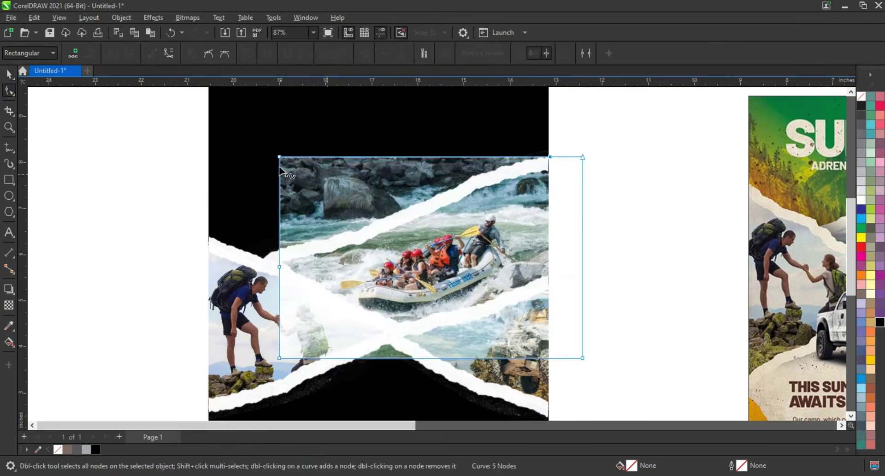
drag(280, 157, 419, 205)
double_click(305, 255)
drag(306, 256, 284, 254)
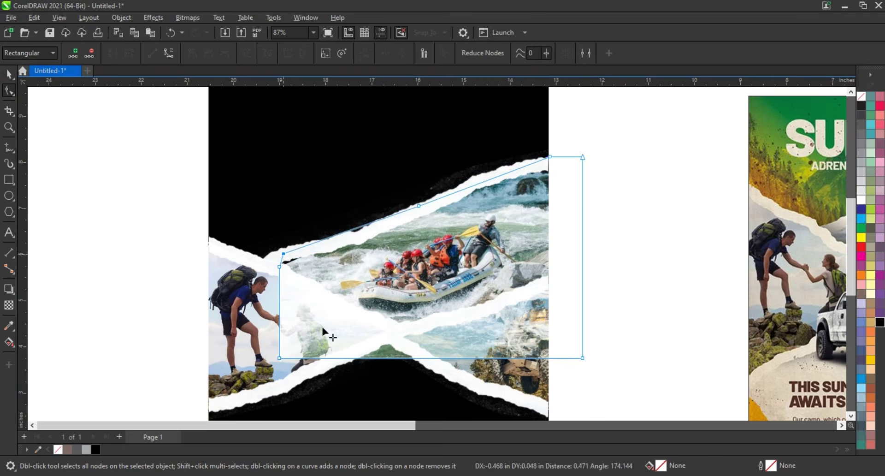
double_click(424, 358)
drag(334, 309, 341, 305)
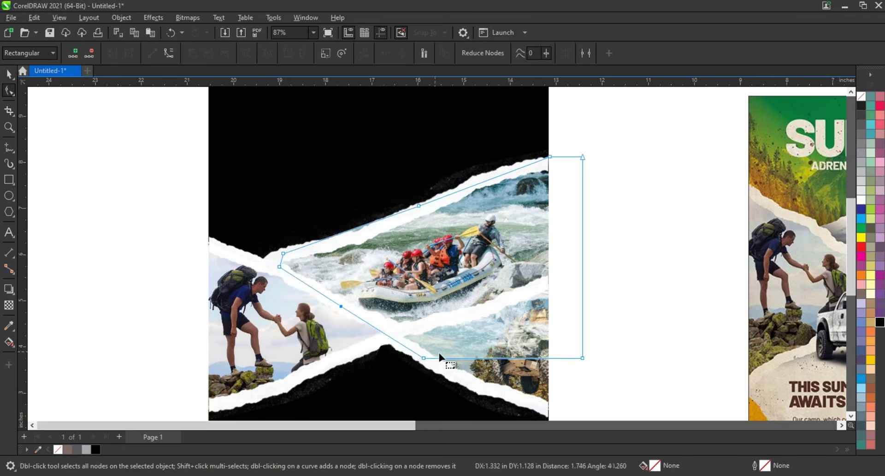
- Add a node on the rafting photo's lower edge and reshape it along the torn edge above the quad bike photo
double_click(443, 357)
drag(443, 357, 399, 333)
drag(583, 358, 585, 304)
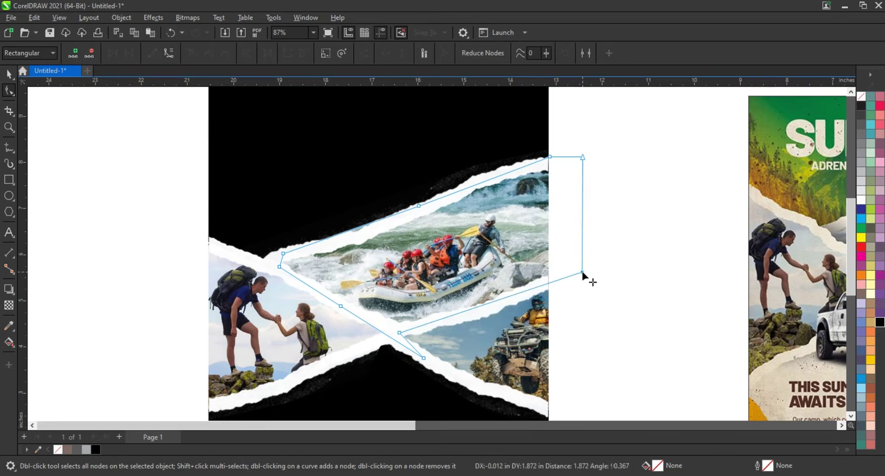
key(space)
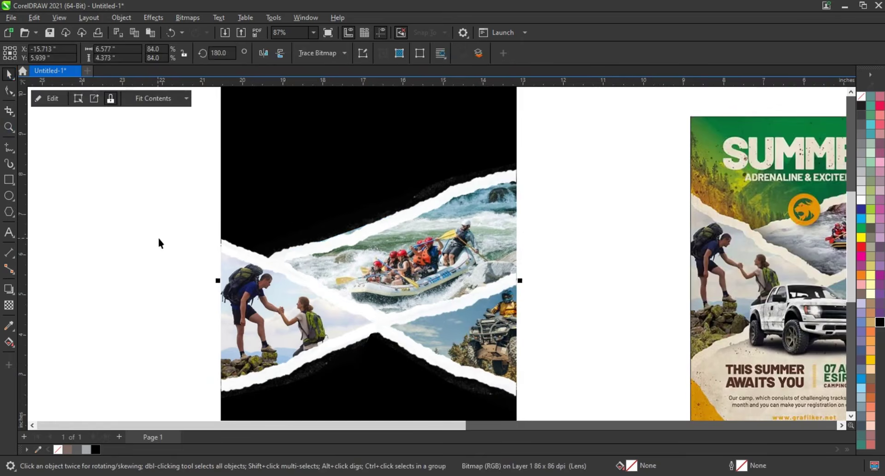
click(157, 237)
- Add a node on the rafting photo's upper outline and lower it slightly onto the white torn edge
ctrl+click(332, 263)
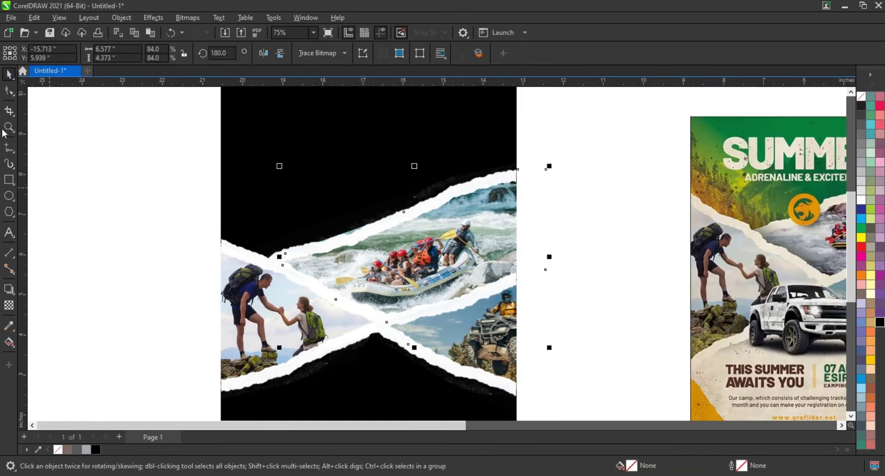
click(9, 90)
double_click(351, 231)
drag(351, 231, 352, 238)
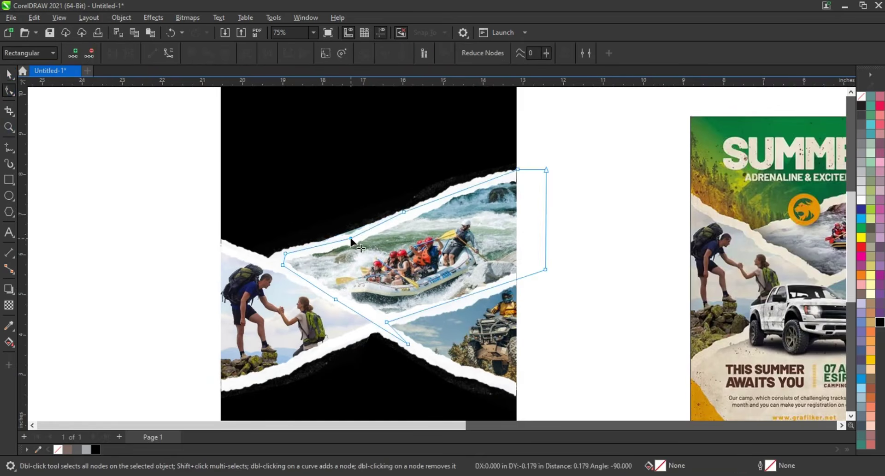
click(11, 75)
click(198, 276)
- Paste the forest bicycle photo and place it over the upper part of the page
scroll(197, 276, down, 2)
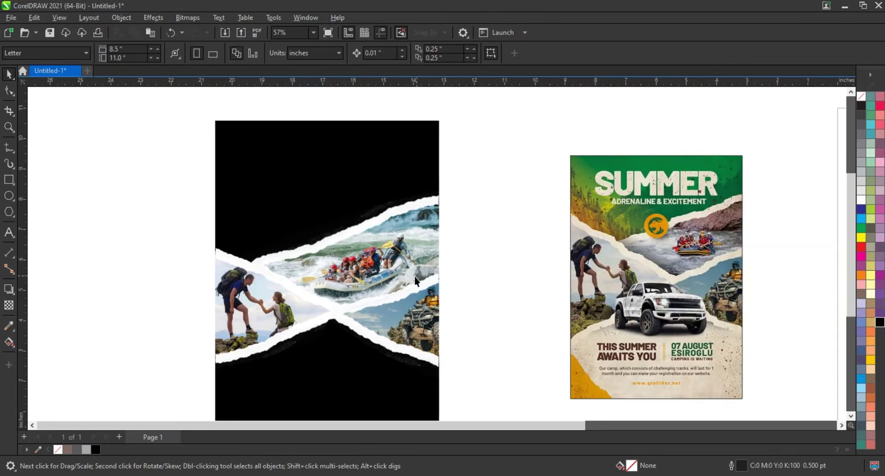
scroll(504, 303, down, 4)
drag(290, 178, 650, 383)
key(shift+F2)
click(574, 383)
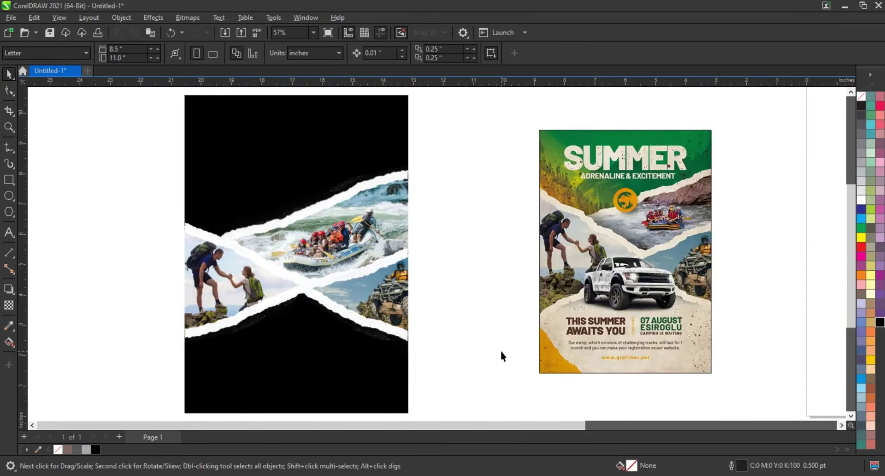
key(ctrl+v)
drag(596, 255, 298, 198)
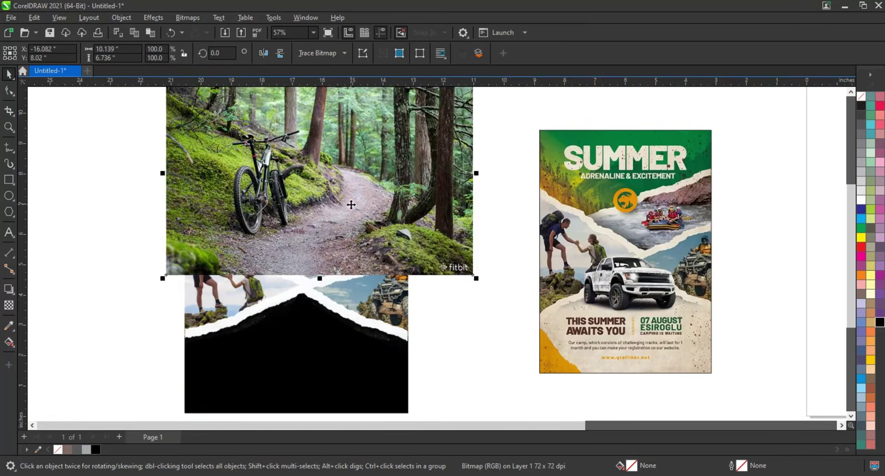
- Set the bicycle photo's transparency merge mode to Screen, scale it to about 83.3% and position it across the page's upper gap
click(9, 305)
click(139, 53)
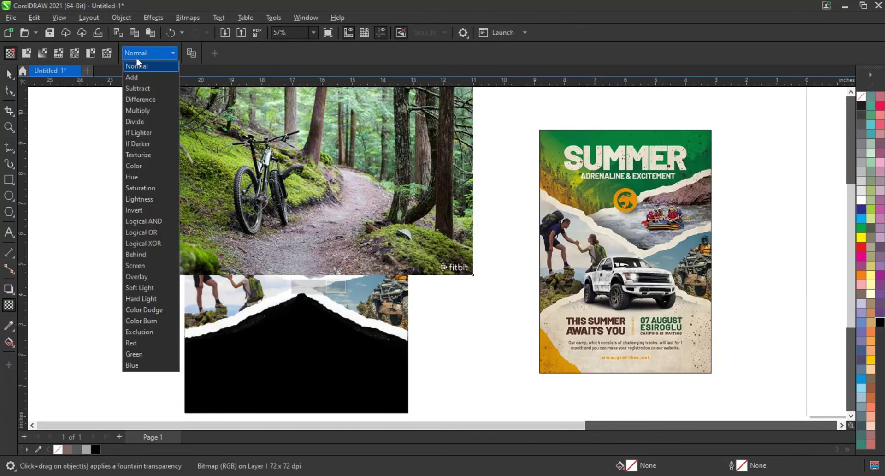
click(140, 262)
click(9, 74)
drag(473, 275, 448, 260)
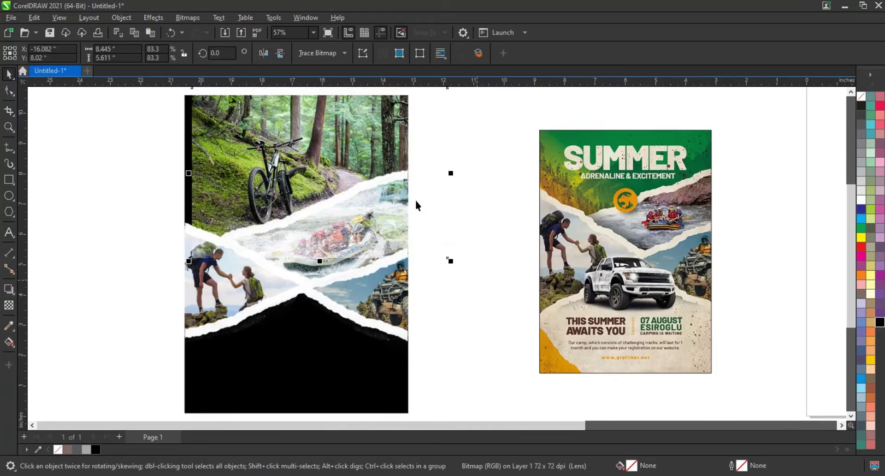
drag(423, 205, 411, 211)
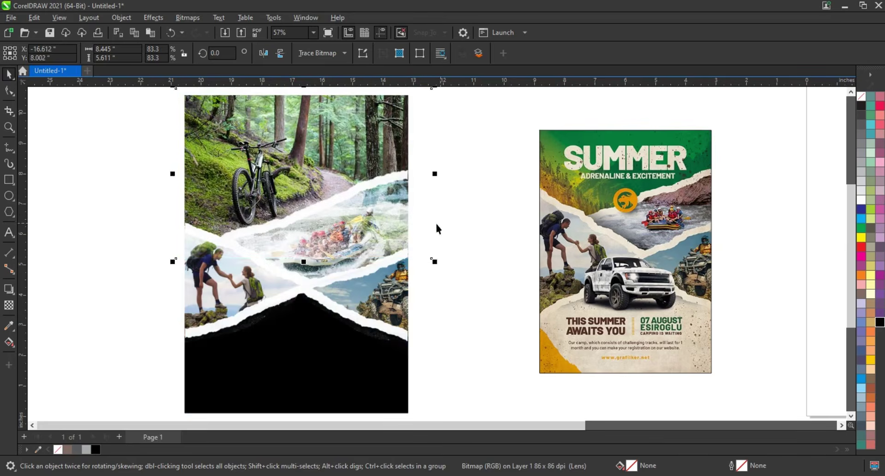
- Add and move nodes on the bicycle photo's outline so its lower edge follows the white torn edges
key(F10)
double_click(259, 259)
drag(258, 259, 223, 240)
drag(432, 258, 425, 167)
double_click(365, 187)
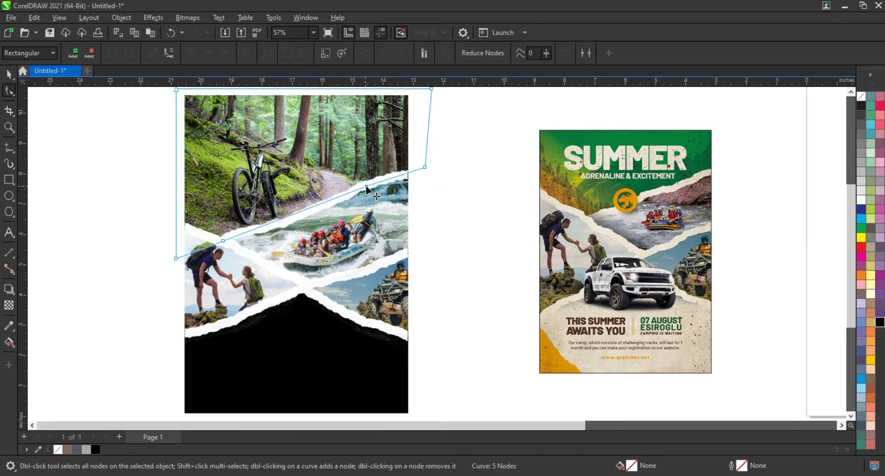
drag(298, 211, 302, 219)
drag(176, 258, 181, 227)
click(9, 75)
click(186, 283)
- Paste the brown paper texture beside the page
scroll(186, 283, down, 1)
drag(109, 104, 395, 360)
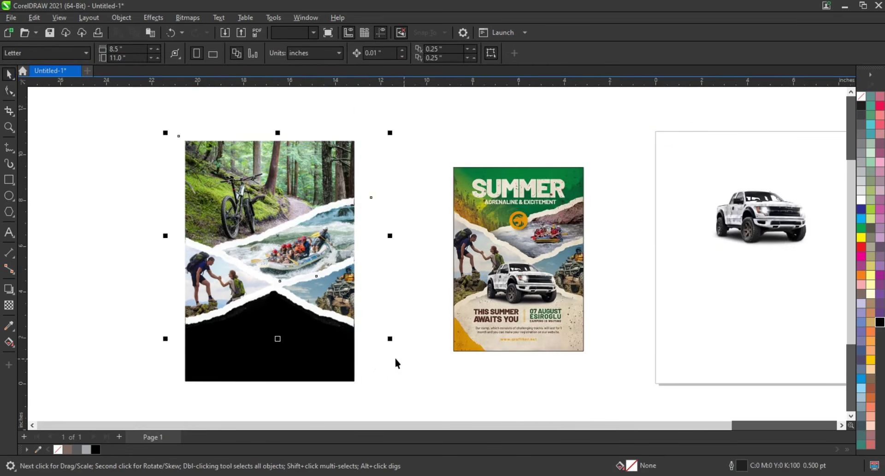
click(340, 358)
click(381, 381)
click(381, 382)
key(ctrl+v)
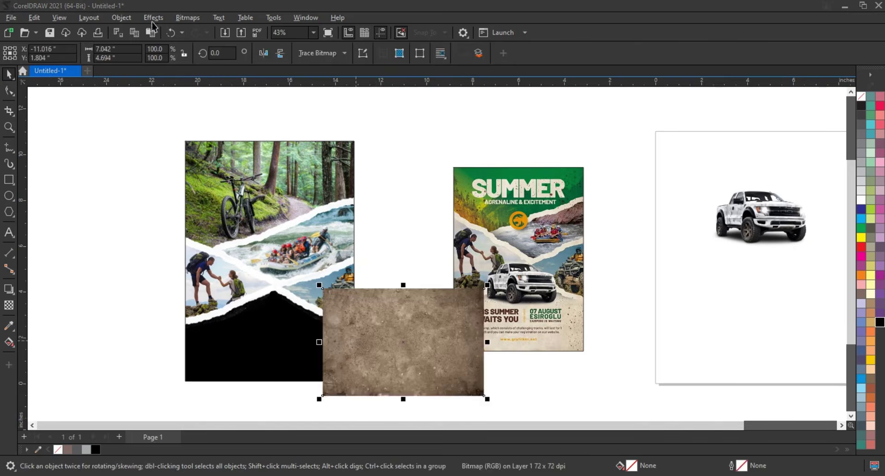
- Adjust the paper texture with Brightness/Contrast/Intensity set to brightness 32, contrast 18 and intensity -3
click(154, 18)
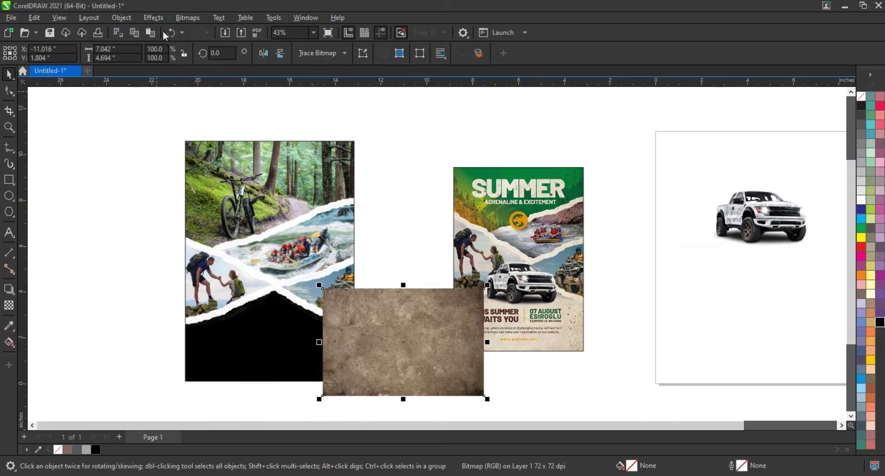
mouse_move(176, 59)
click(153, 18)
click(300, 147)
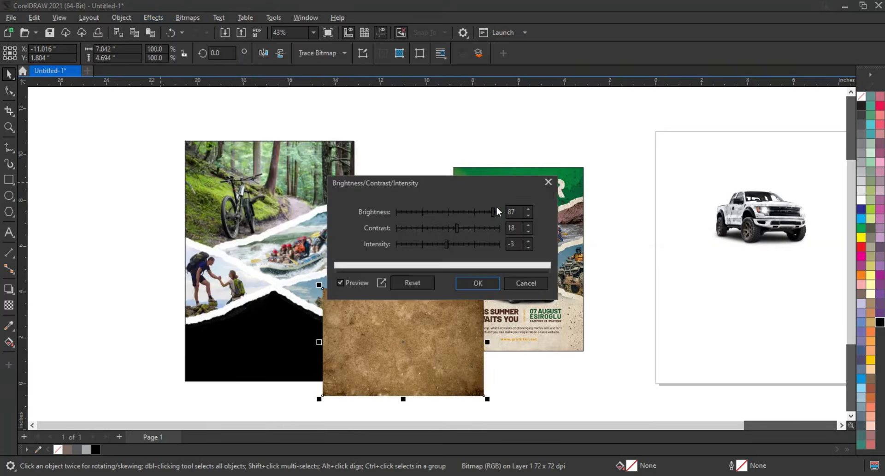
drag(492, 182, 604, 180)
click(574, 210)
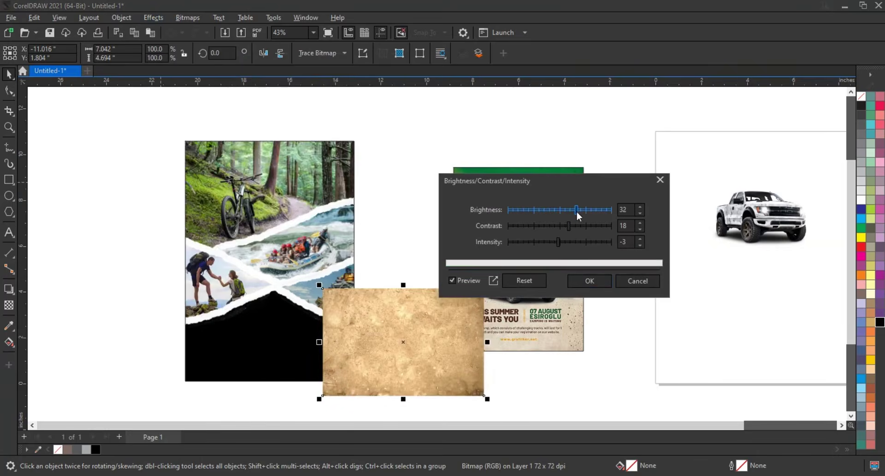
click(590, 280)
- Move the paper texture over the page's black lower area, enlarge it past the page width and set its merge mode to Screen
drag(424, 370, 285, 359)
drag(355, 277, 362, 265)
click(9, 304)
click(150, 52)
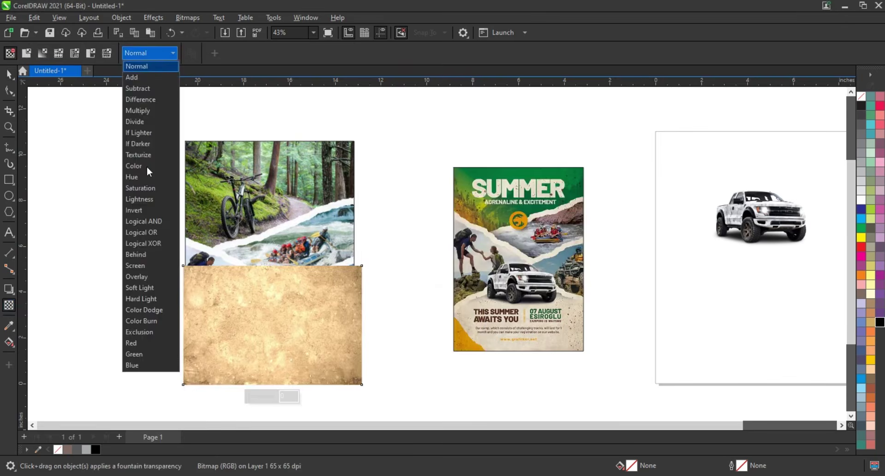
click(136, 265)
- Try the Overlay merge mode on the paper texture
click(150, 52)
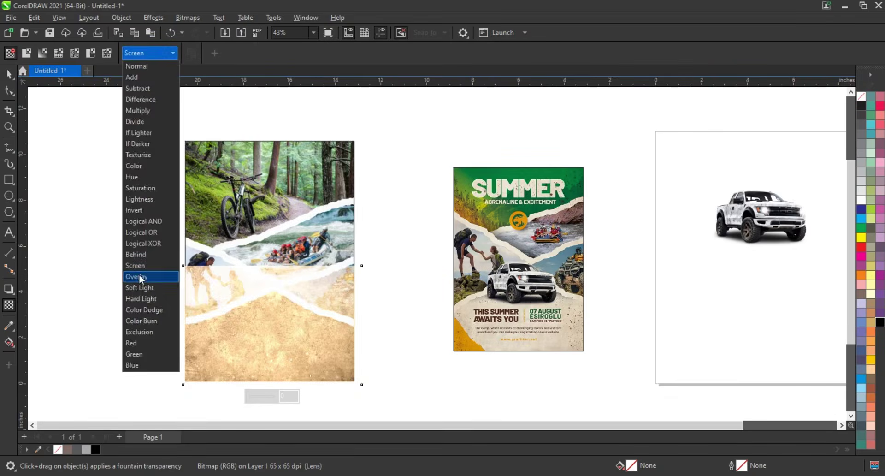
click(139, 275)
click(8, 75)
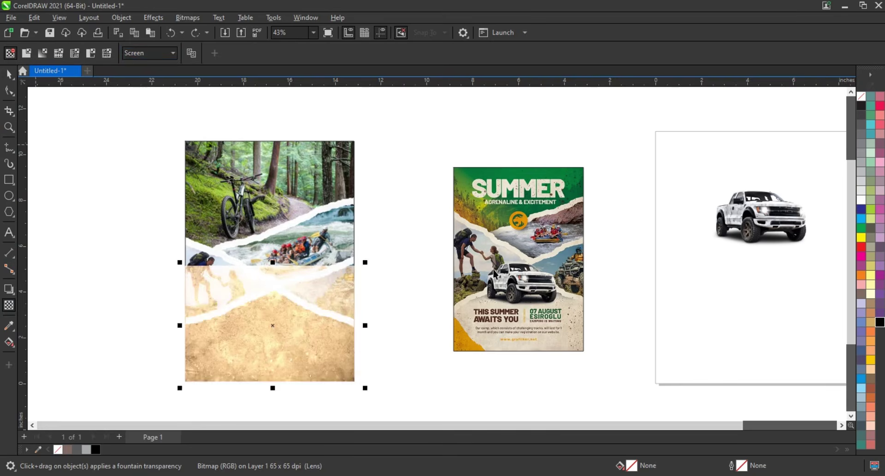
- Add and move nodes on the paper texture's outline so its upper edge follows the peaked white torn edges
click(9, 91)
double_click(277, 266)
drag(277, 266, 277, 285)
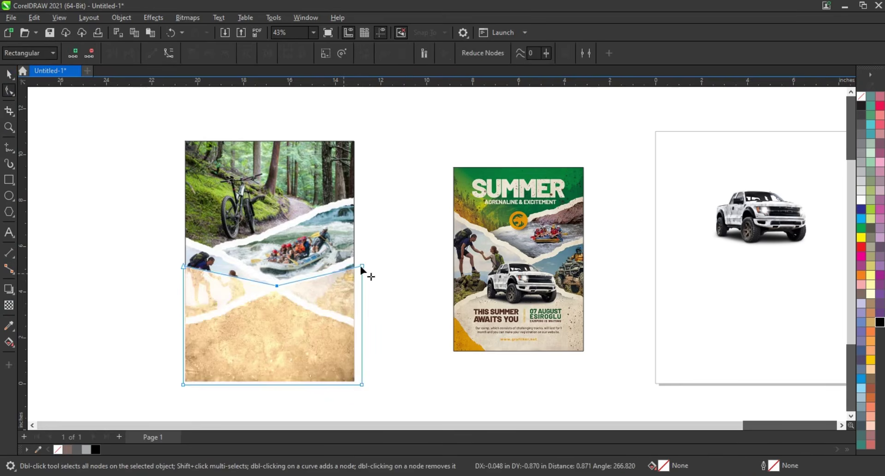
drag(362, 266, 317, 309)
double_click(317, 306)
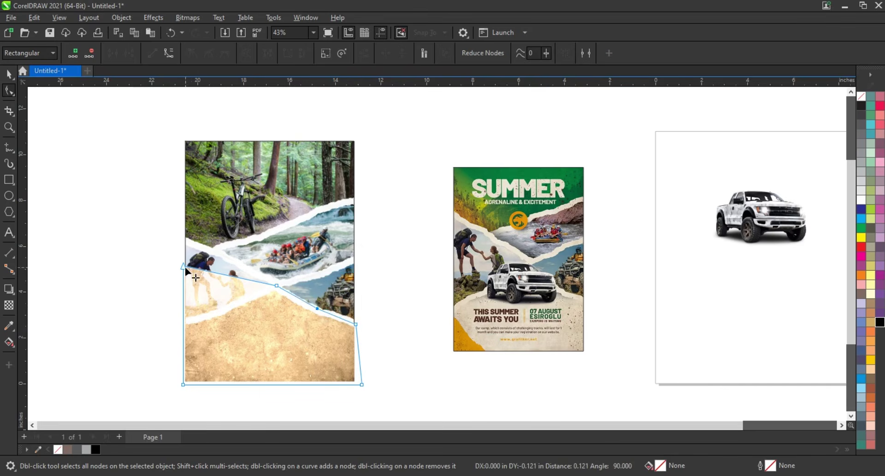
drag(184, 267, 221, 311)
double_click(221, 307)
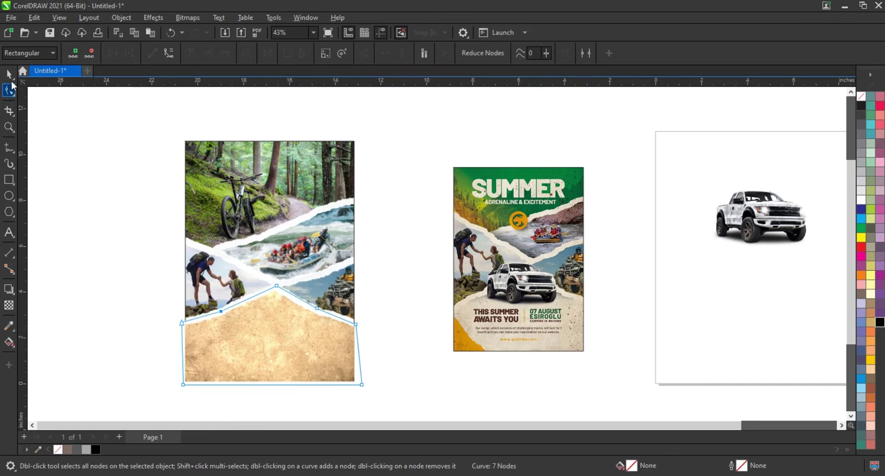
click(9, 73)
click(385, 287)
- Place the white pickup truck over the paper texture's peak and scale it to about 25.8%
key(z)
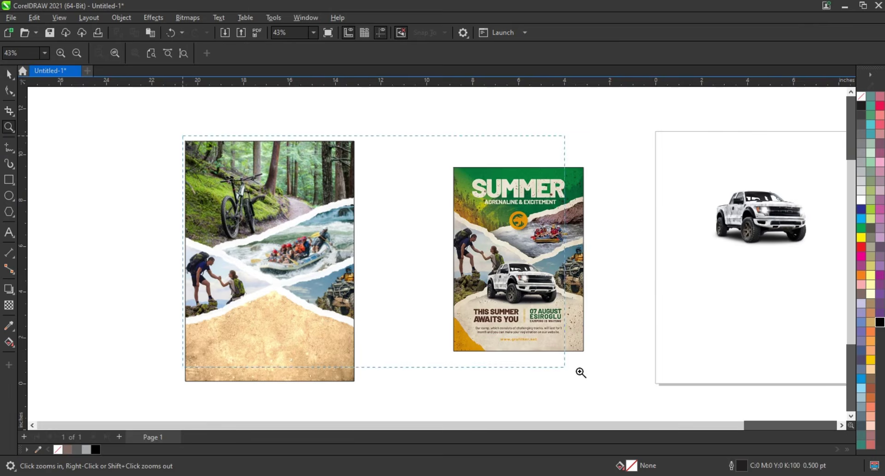
drag(799, 393, 804, 392)
click(9, 74)
drag(791, 199, 137, 306)
drag(202, 342, 207, 345)
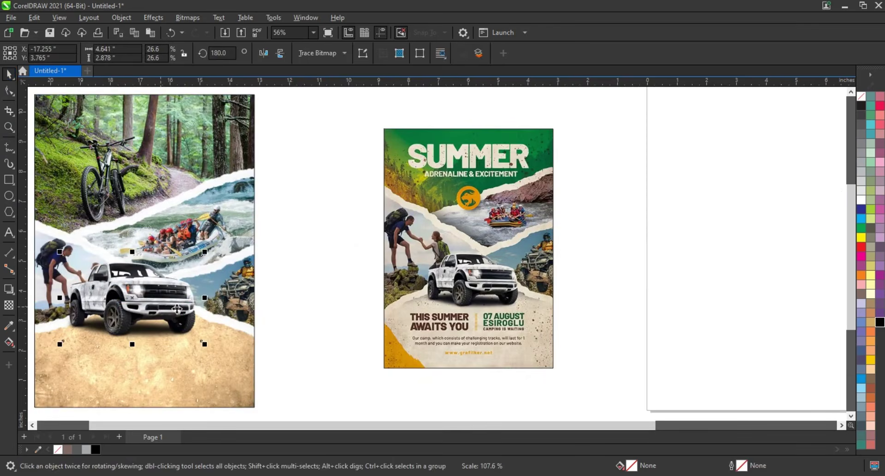
drag(156, 309, 177, 318)
drag(224, 354, 222, 352)
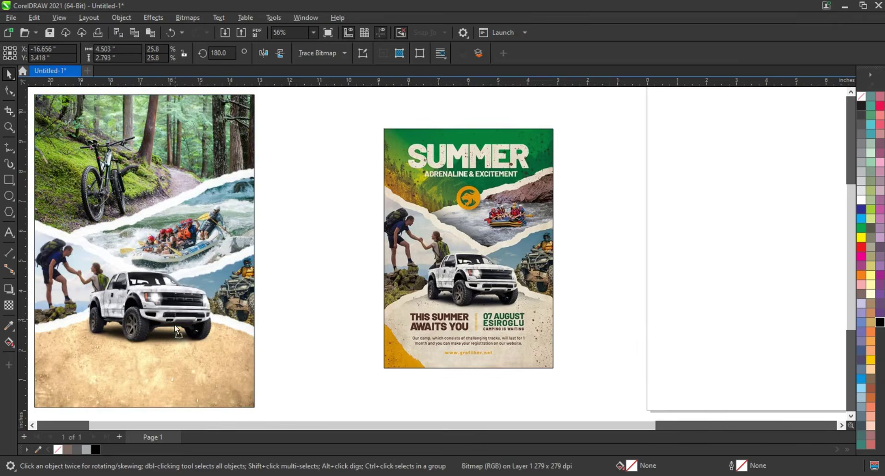
drag(174, 325, 171, 328)
- Move the page and truck together closer to the reference poster and preview both full screen
scroll(355, 297, down, 1)
drag(290, 348, 308, 348)
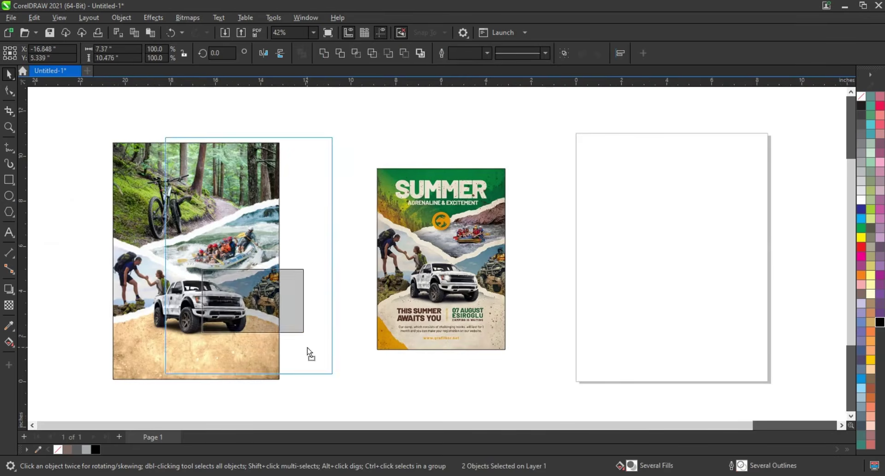
drag(105, 117, 560, 397)
key(shift+F2)
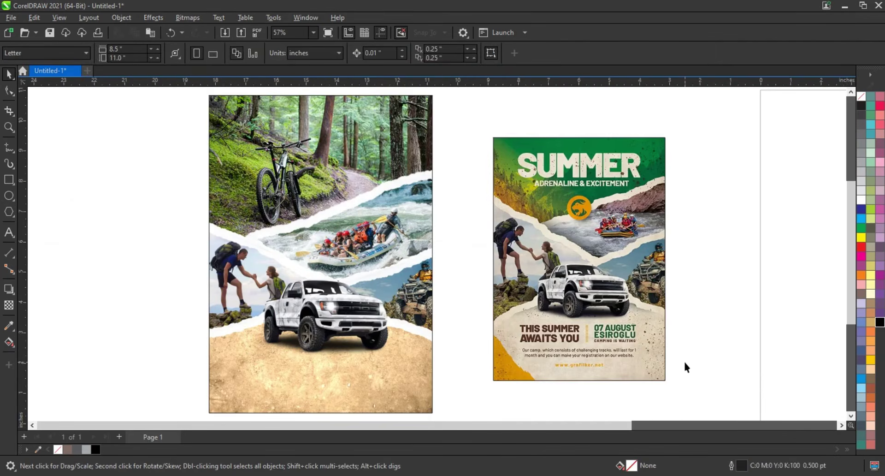
key(F9)
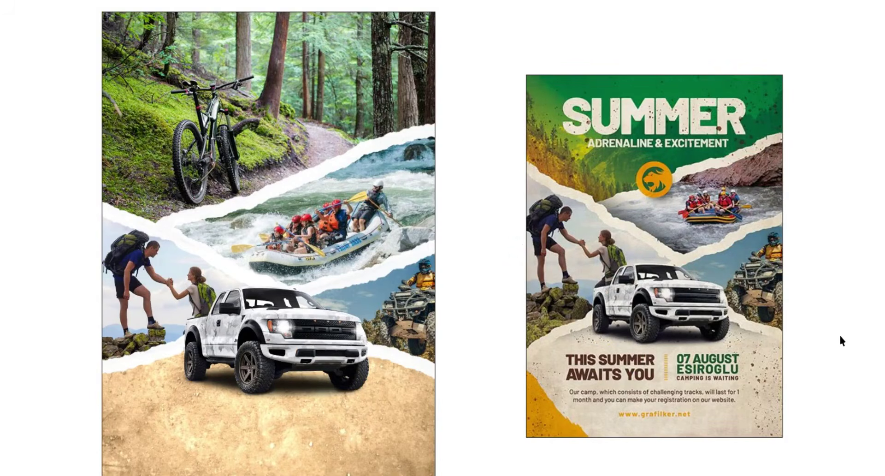